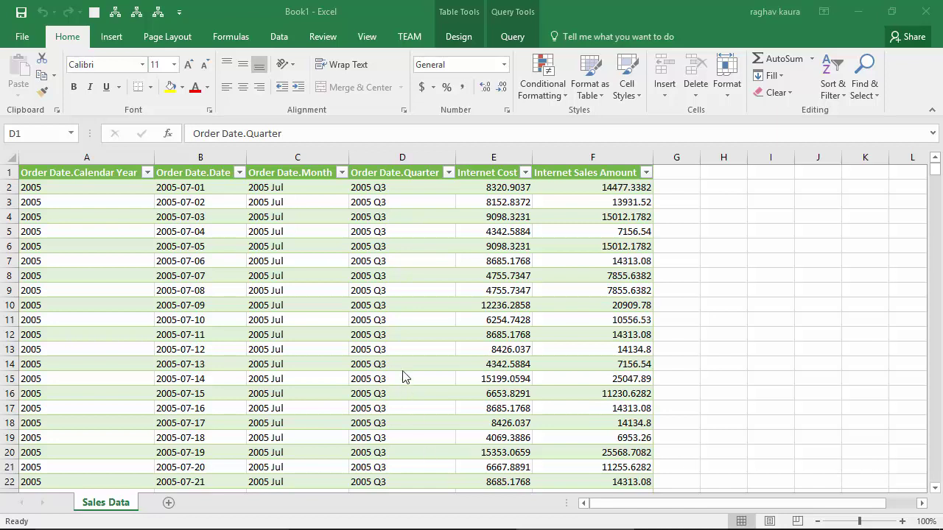
# Review the Sales table's Calendar Year, Order Date.Date, Month, Internet Cost and Sales Amount columns.
pyautogui.click(91, 184)
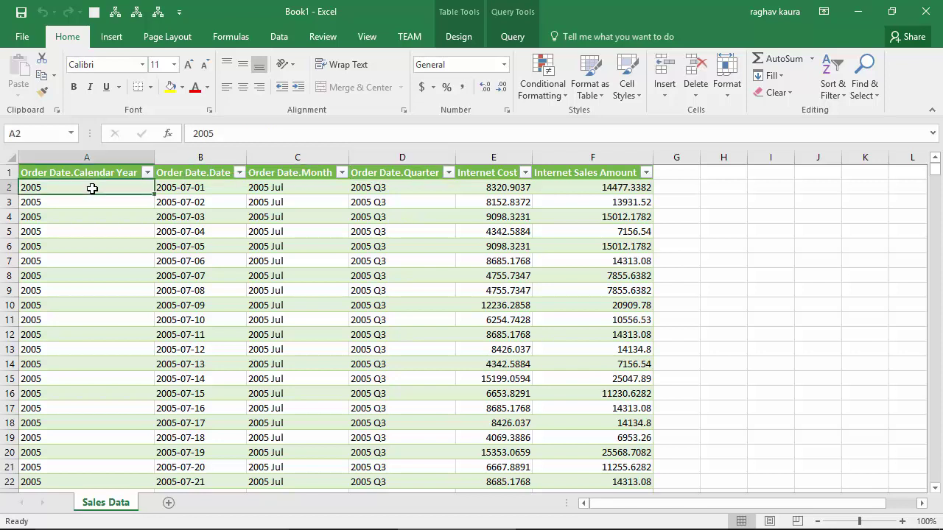
pyautogui.click(213, 176)
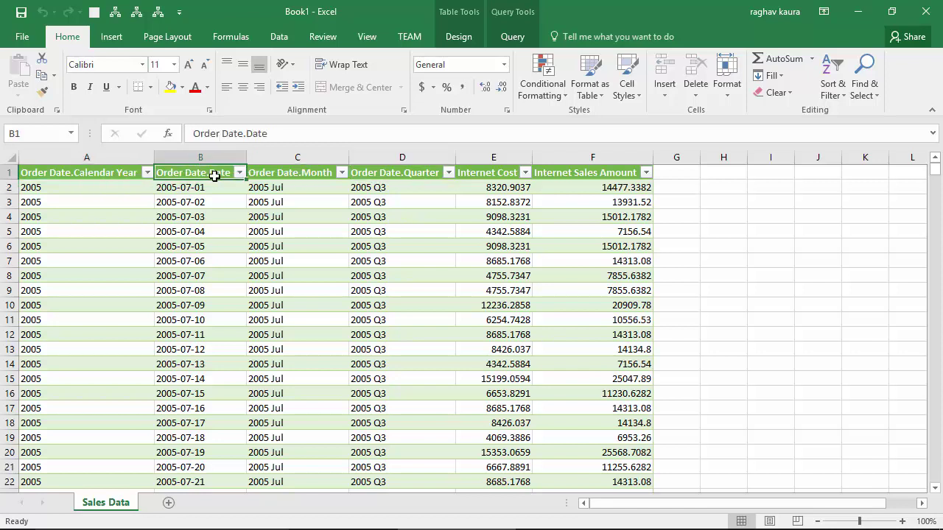
pyautogui.click(290, 172)
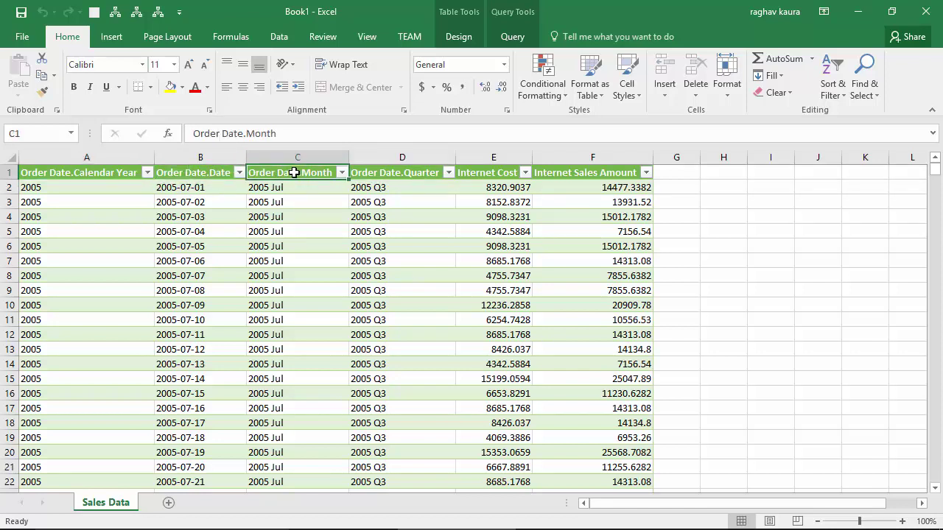
pyautogui.click(414, 172)
pyautogui.click(482, 173)
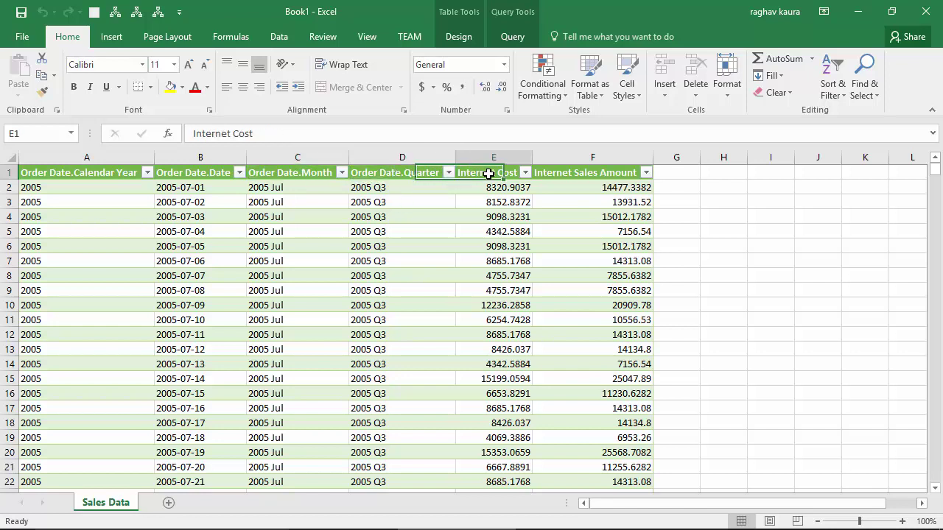
pyautogui.click(585, 174)
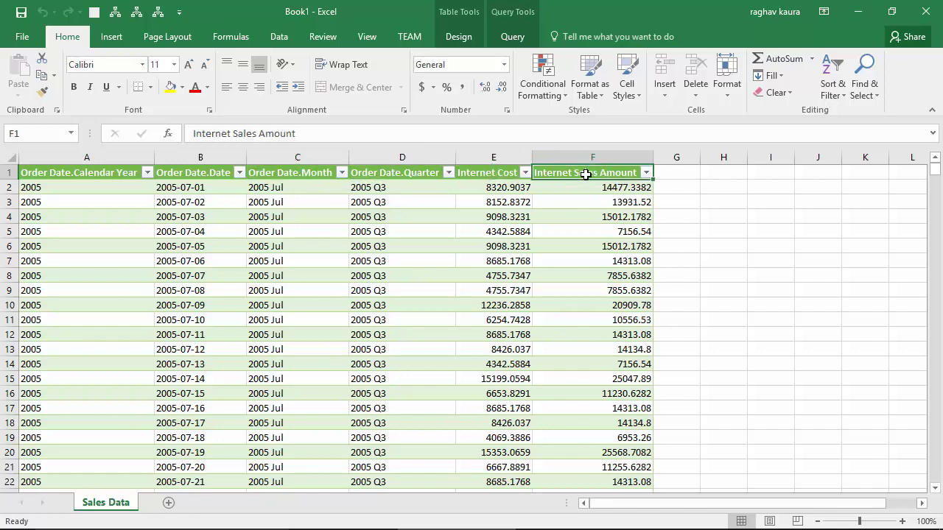
# Check quarter and year values, then load the Sales Data table into Power Query as Sales (3).
pyautogui.click(382, 257)
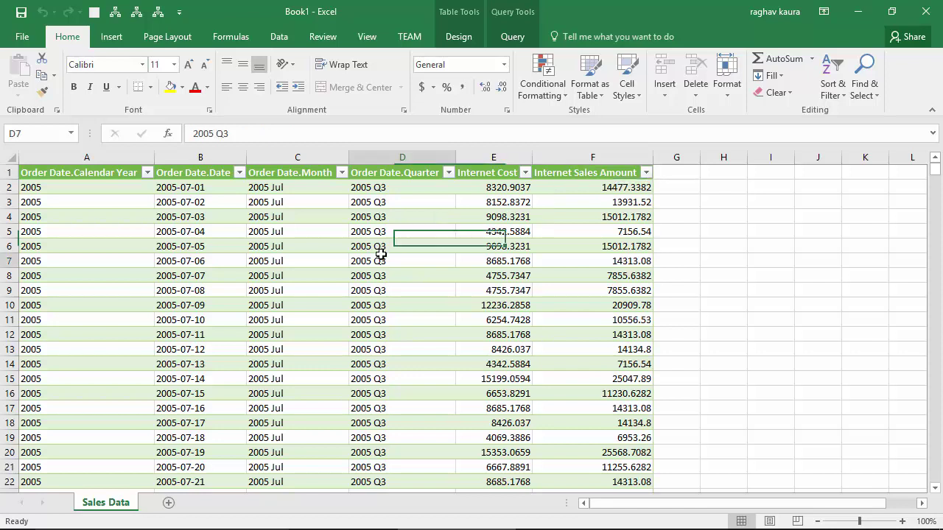
pyautogui.click(135, 261)
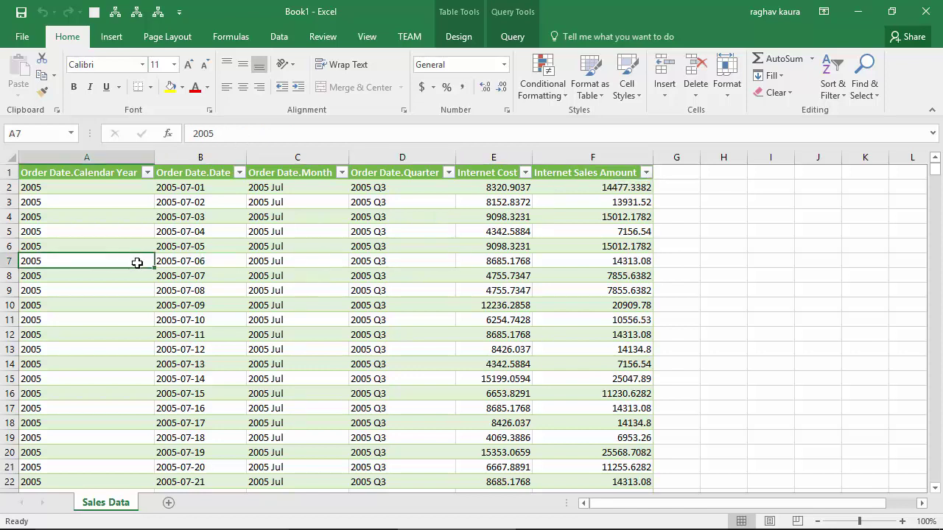
pyautogui.click(288, 38)
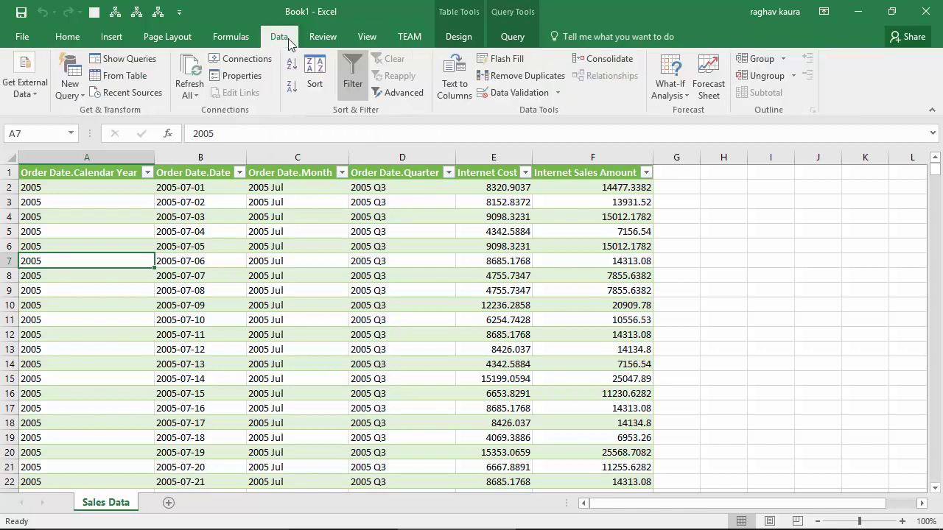
pyautogui.click(134, 84)
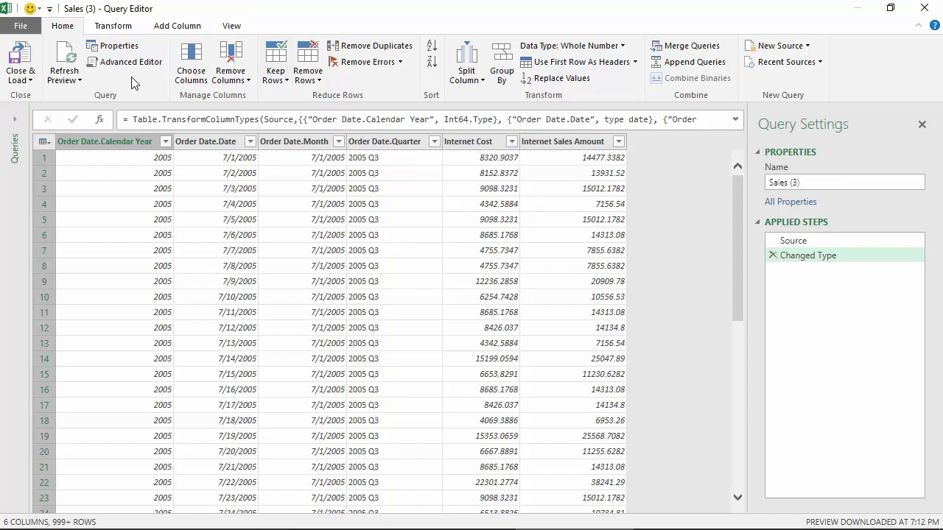
pyautogui.click(110, 145)
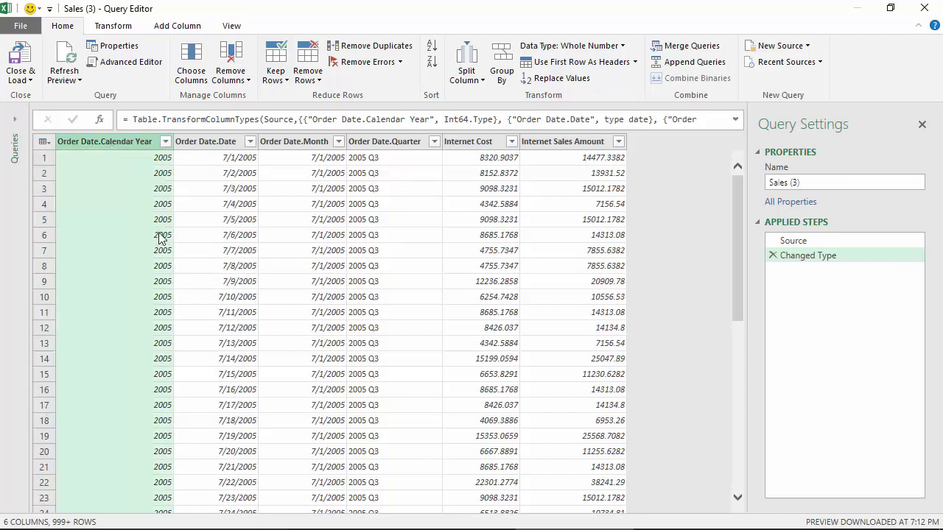
pyautogui.click(116, 30)
pyautogui.click(67, 28)
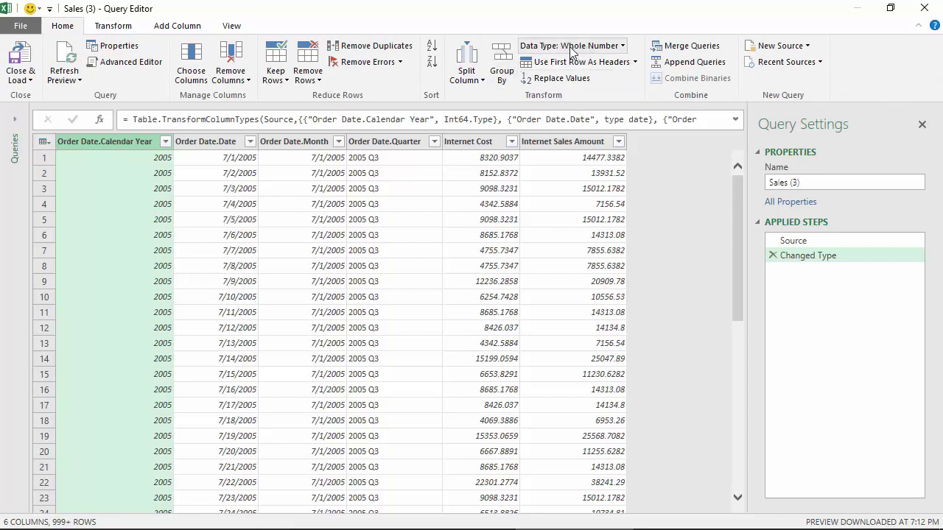
pyautogui.click(212, 142)
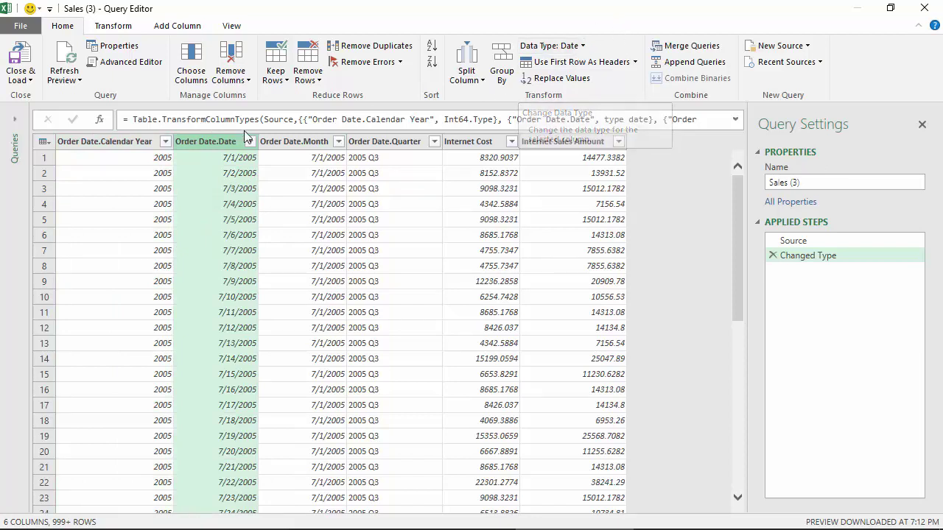
pyautogui.click(296, 142)
pyautogui.click(208, 145)
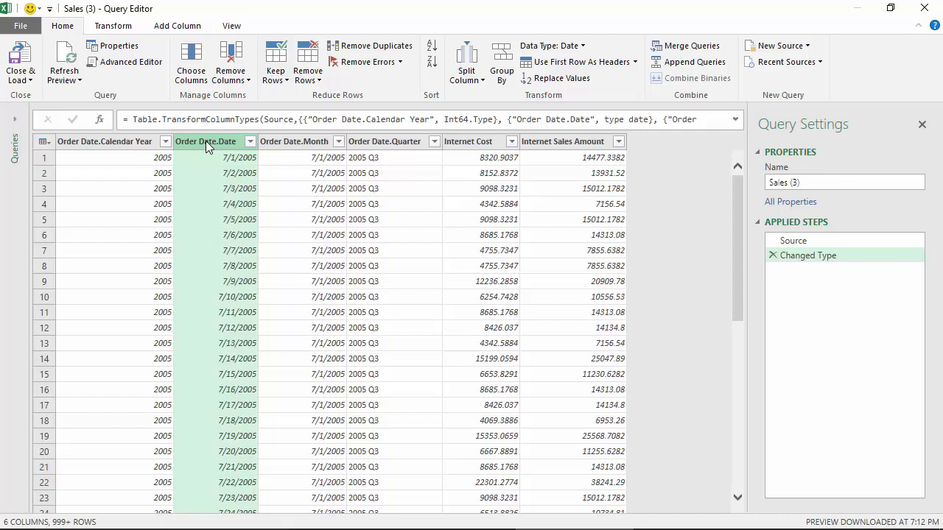
# Duplicate the Order Date.Date column to create Order Date.Date - Copy.
pyautogui.rightClick(206, 141)
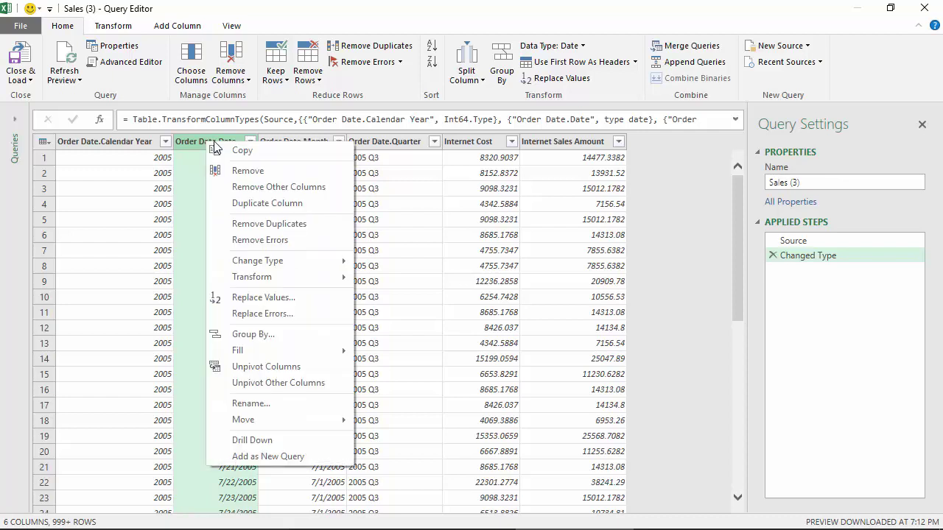
pyautogui.click(250, 203)
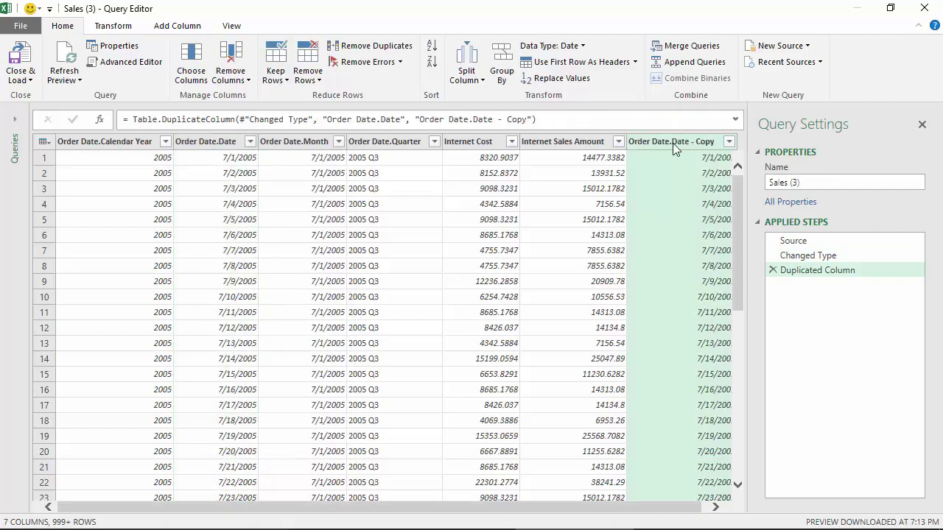
pyautogui.click(583, 48)
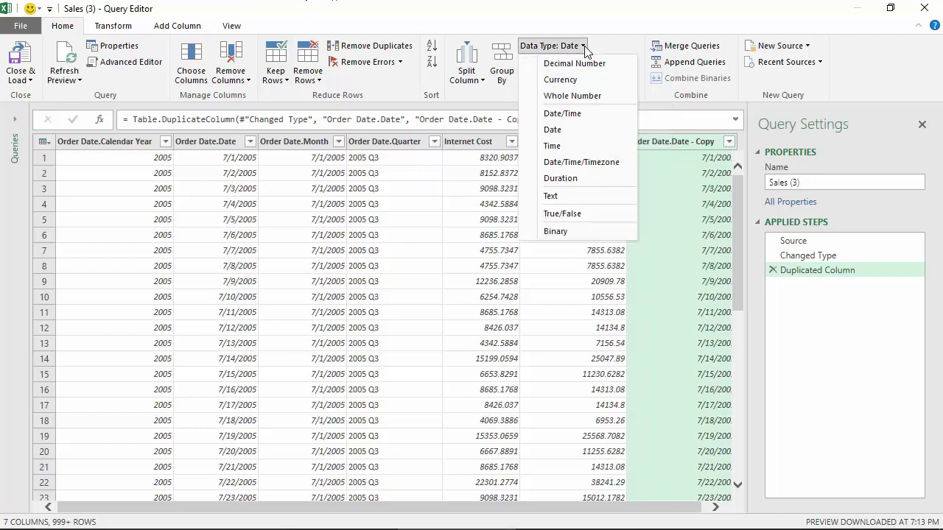
pyautogui.click(105, 28)
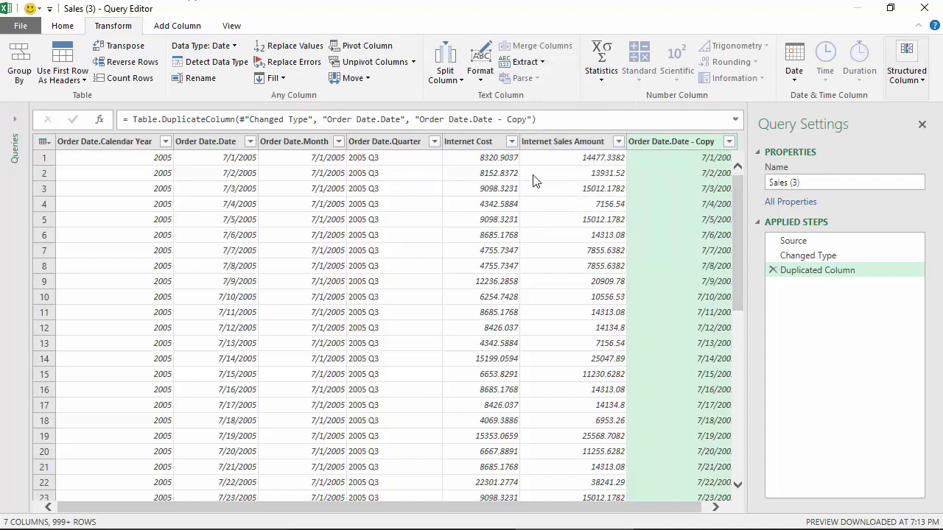
pyautogui.click(795, 78)
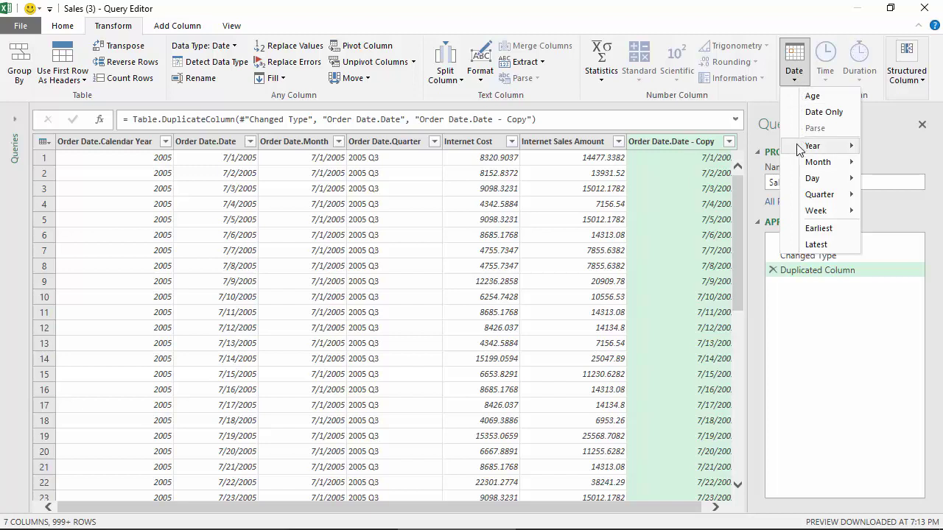
pyautogui.moveTo(800, 149)
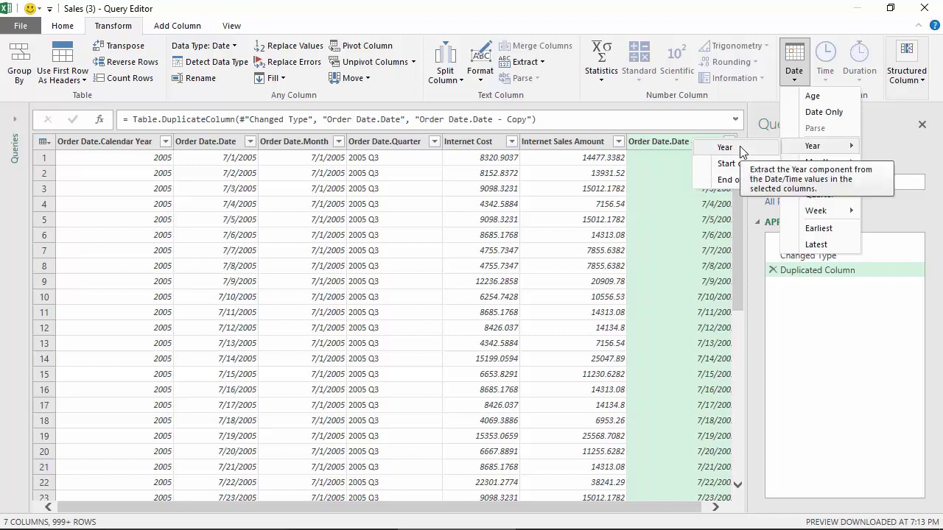
# Remove the Order Date.Calendar Year column.
pyautogui.click(97, 147)
pyautogui.rightClick(96, 148)
pyautogui.click(121, 170)
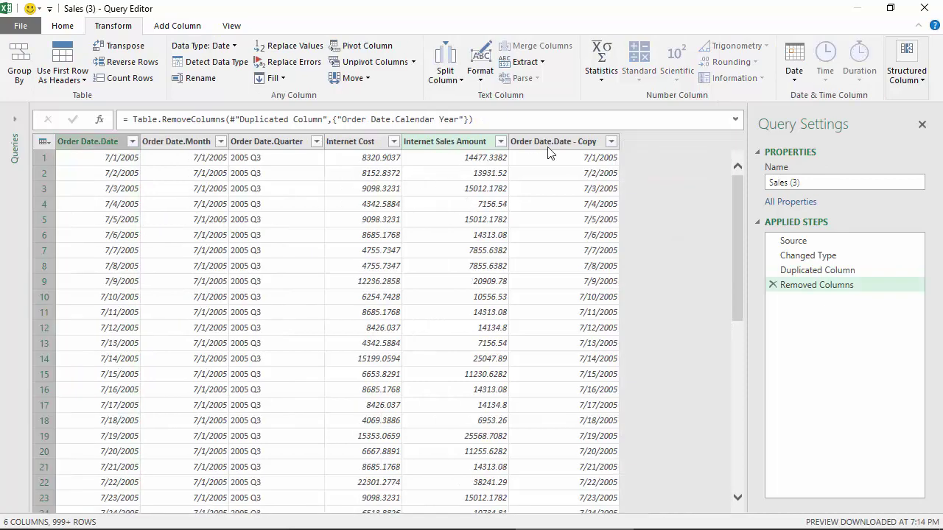
# Extract the year from Order Date.Date - Copy using Date > Year > Year.
pyautogui.click(610, 141)
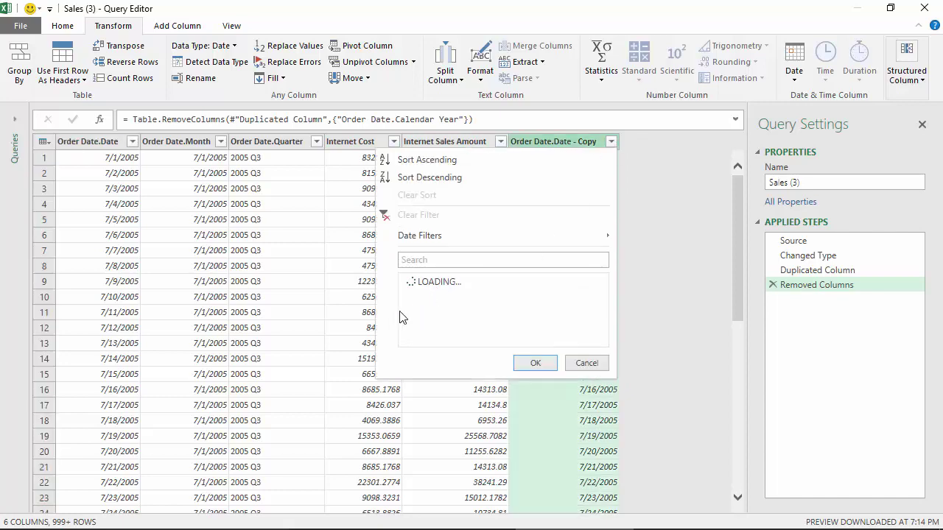
pyautogui.click(687, 369)
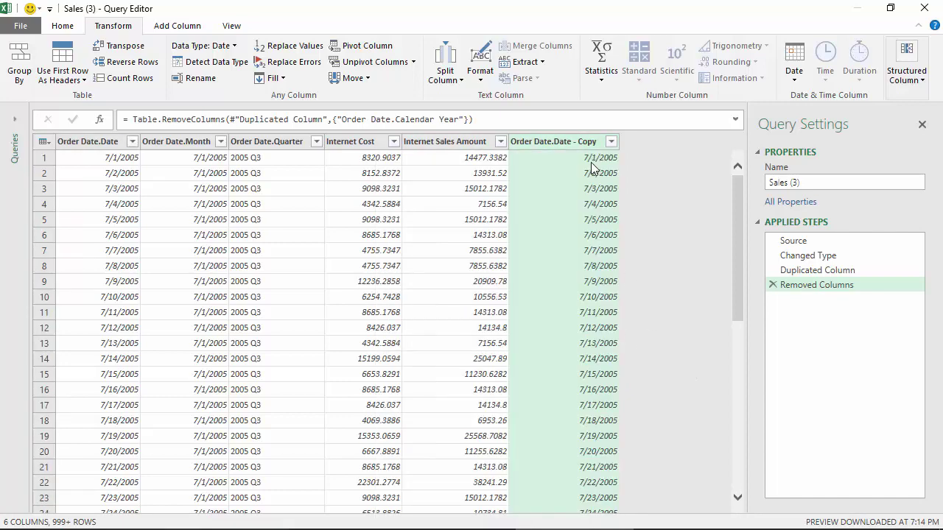
pyautogui.click(794, 81)
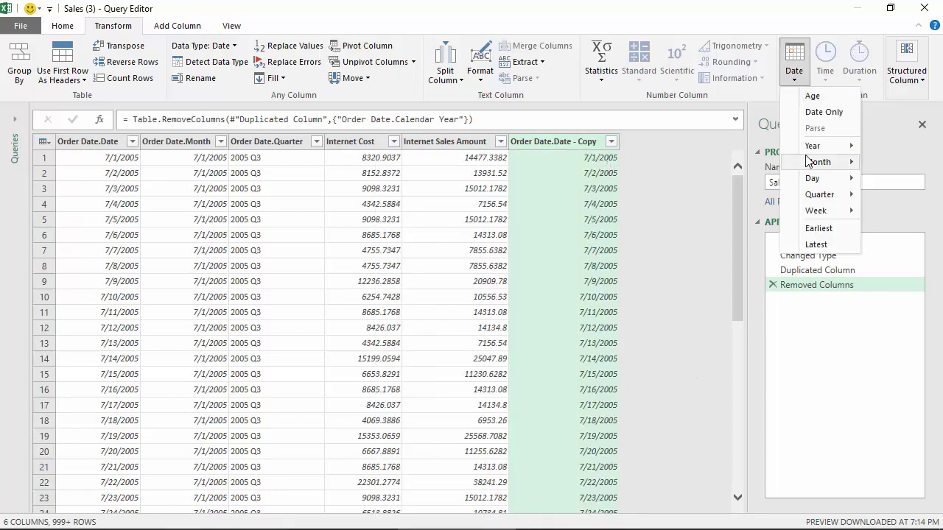
pyautogui.click(754, 148)
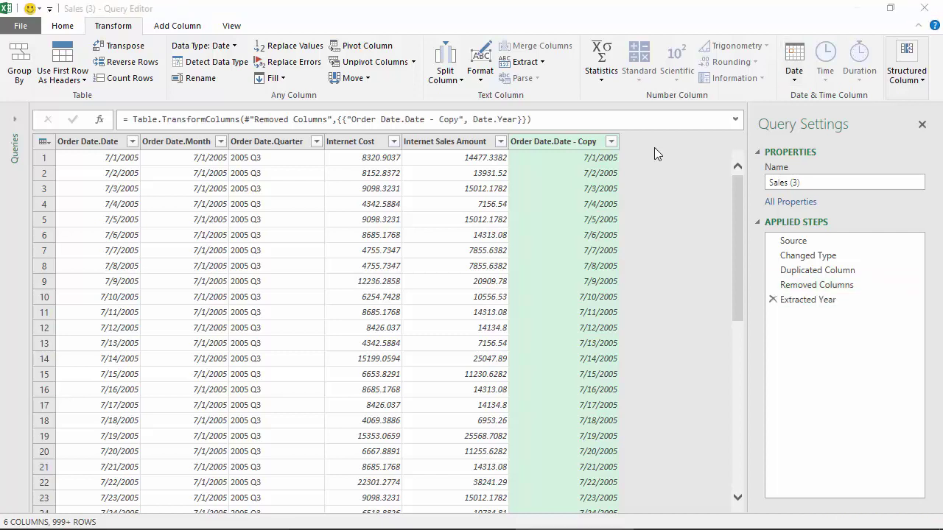
pyautogui.doubleClick(569, 141)
pyautogui.write('Oe')
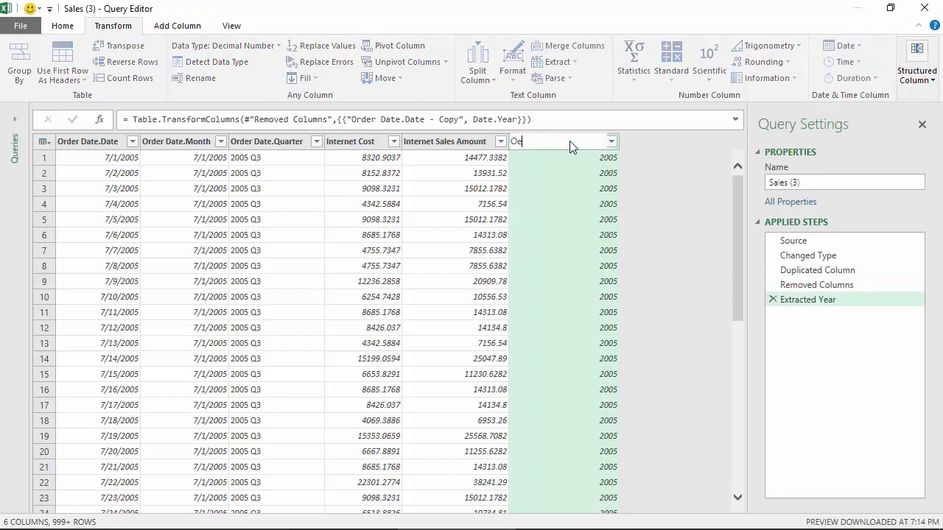
pyautogui.write('der Year')
pyautogui.press('Return')
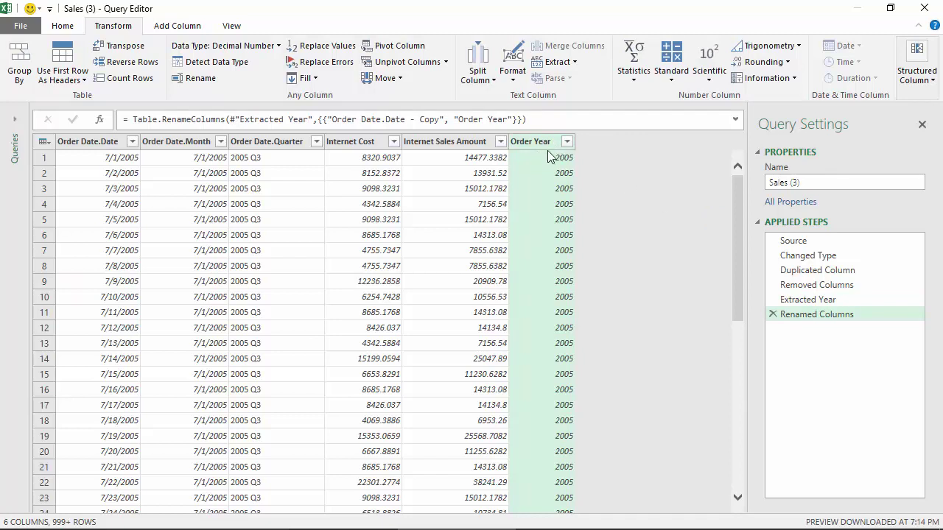
pyautogui.click(87, 141)
pyautogui.rightClick(87, 141)
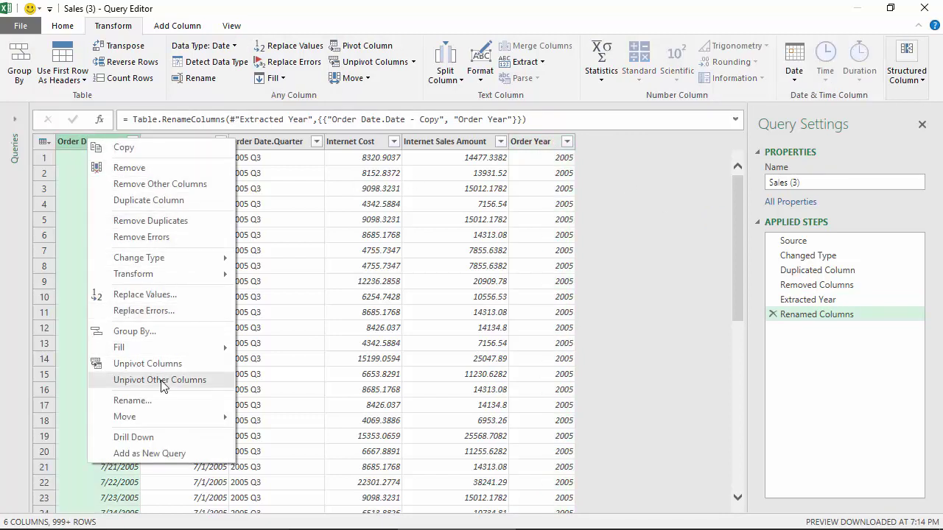
pyautogui.click(600, 191)
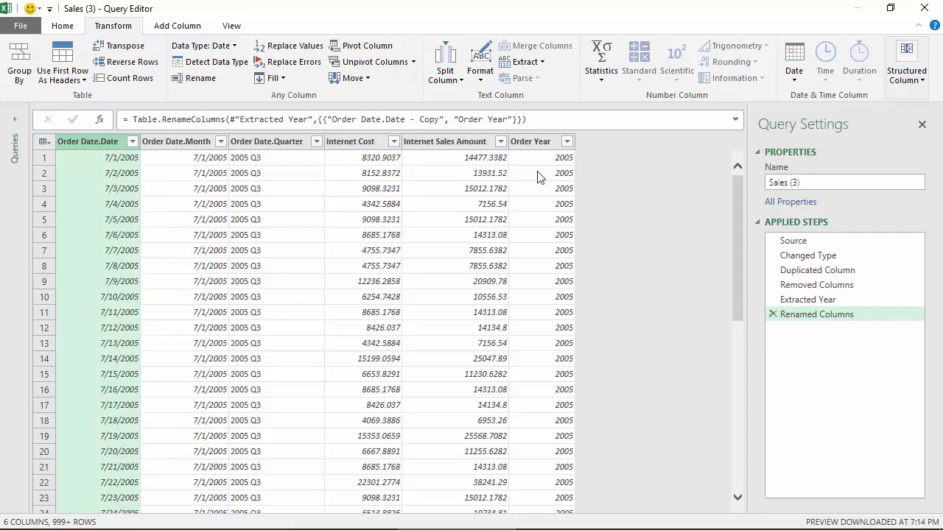
pyautogui.click(545, 142)
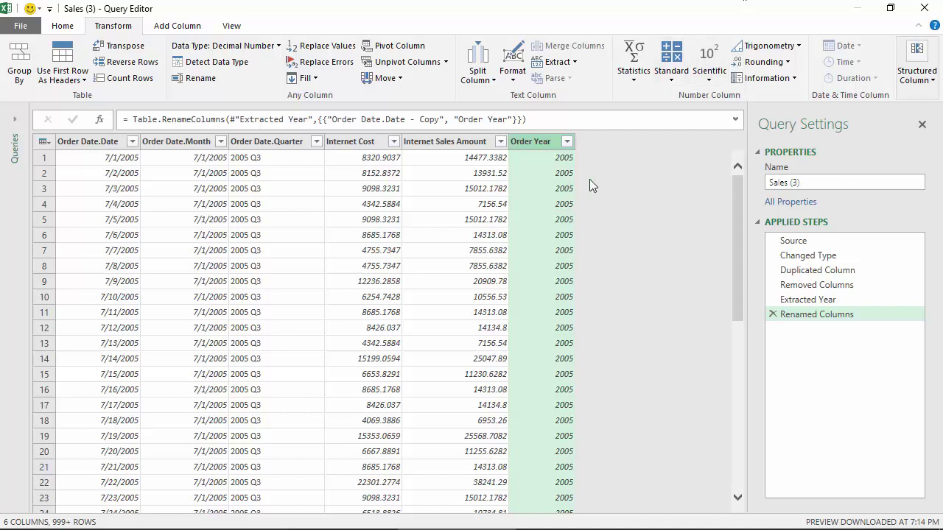
# Delete the Order Year column and duplicate Order Date.Date again as a fresh copy.
pyautogui.rightClick(525, 147)
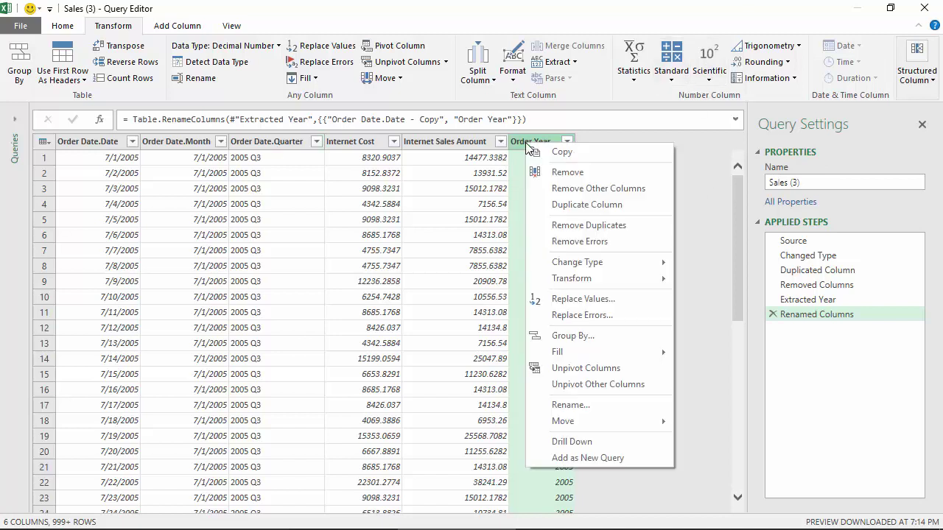
pyautogui.click(565, 172)
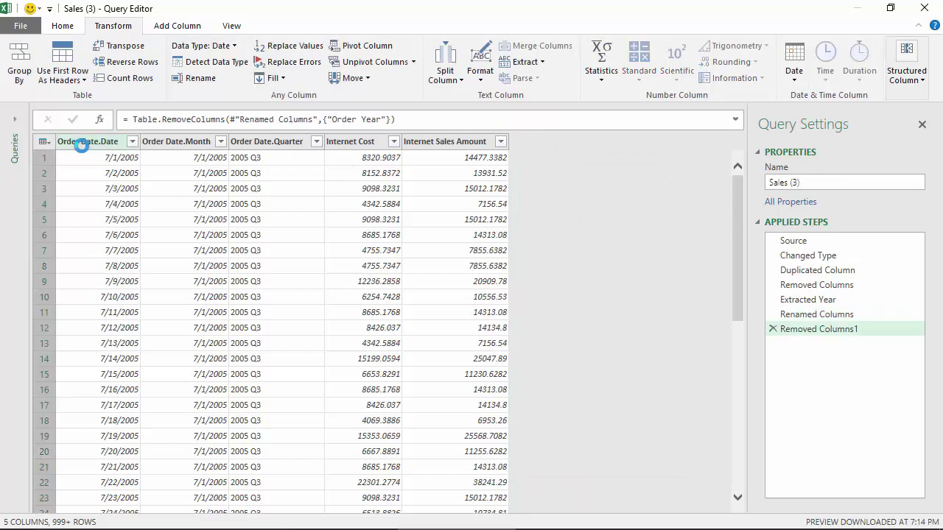
pyautogui.click(82, 145)
pyautogui.rightClick(81, 145)
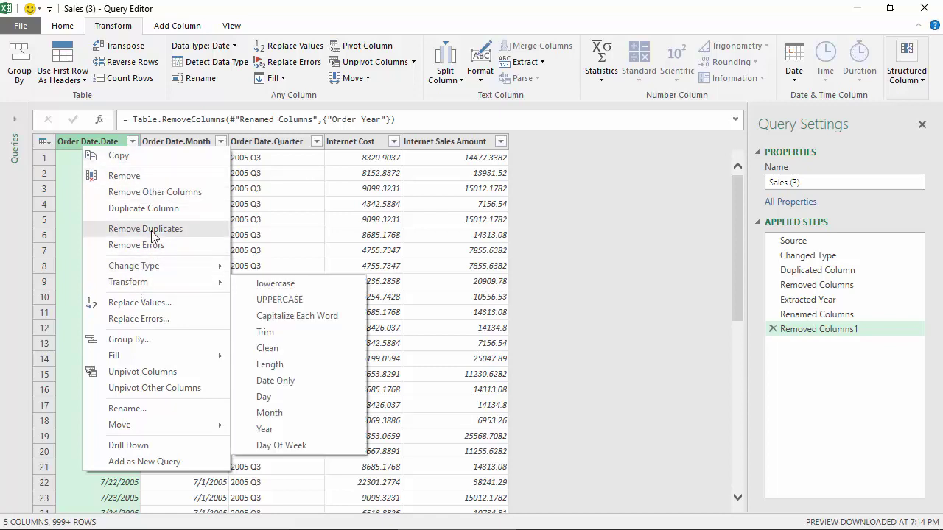
pyautogui.click(439, 142)
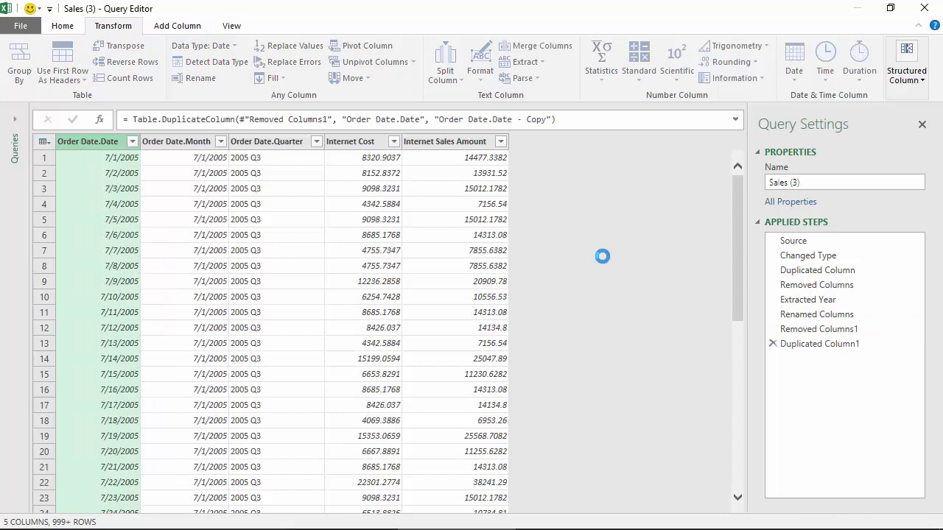
pyautogui.click(793, 77)
# Convert the copied order dates to their start-of-year values.
pyautogui.moveTo(813, 147)
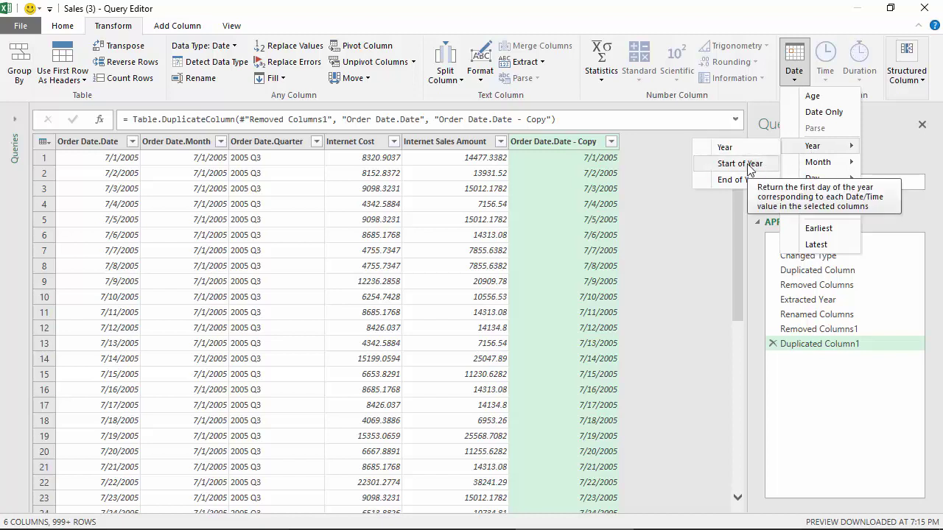
pyautogui.click(739, 163)
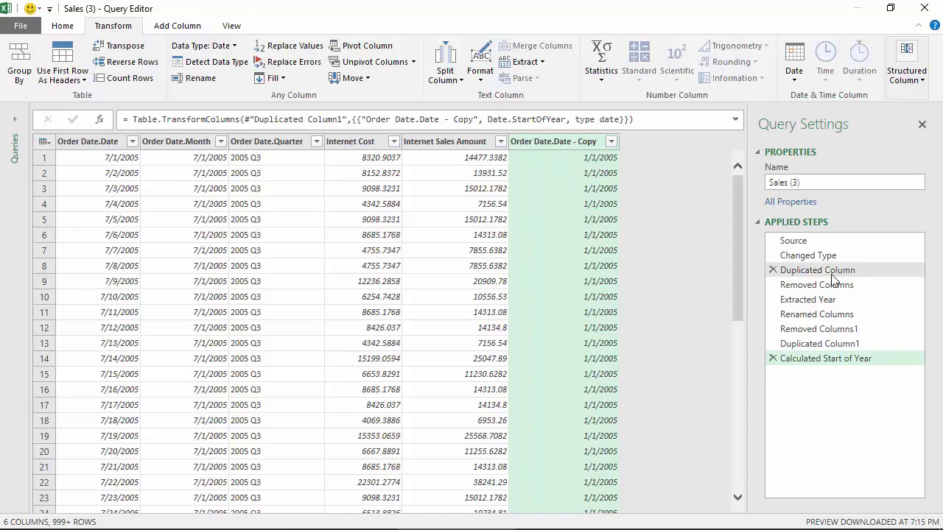
pyautogui.moveTo(736, 214); pyautogui.dragTo(734, 161)
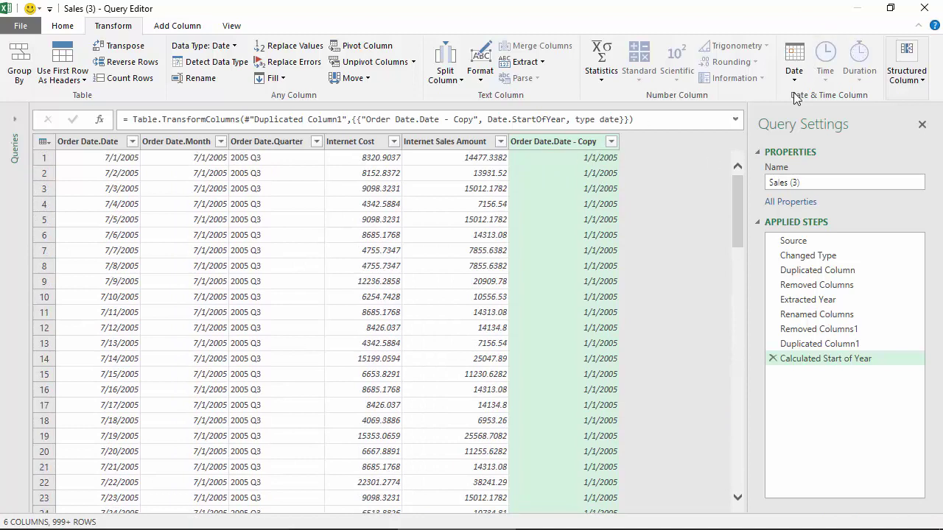
# Convert the copied dates to end-of-year values, so every row reads 12/31/2005.
pyautogui.click(793, 66)
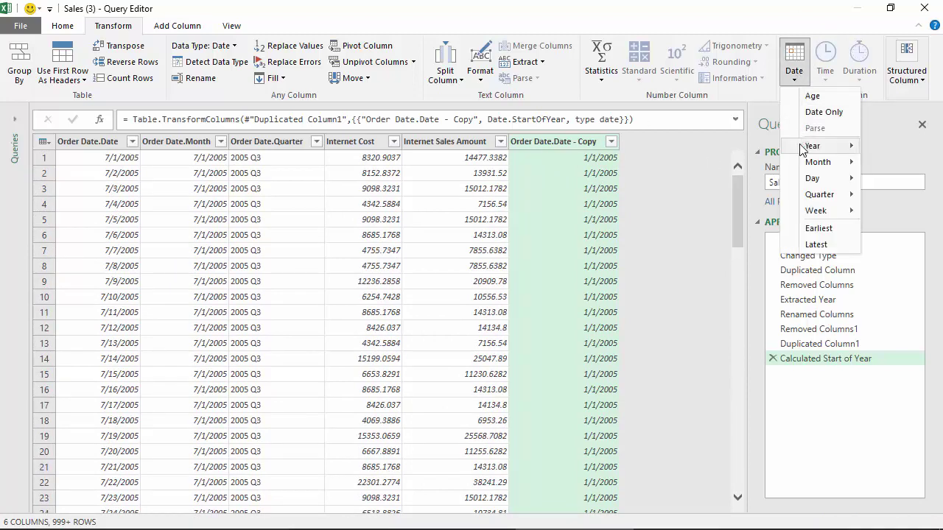
pyautogui.moveTo(803, 147)
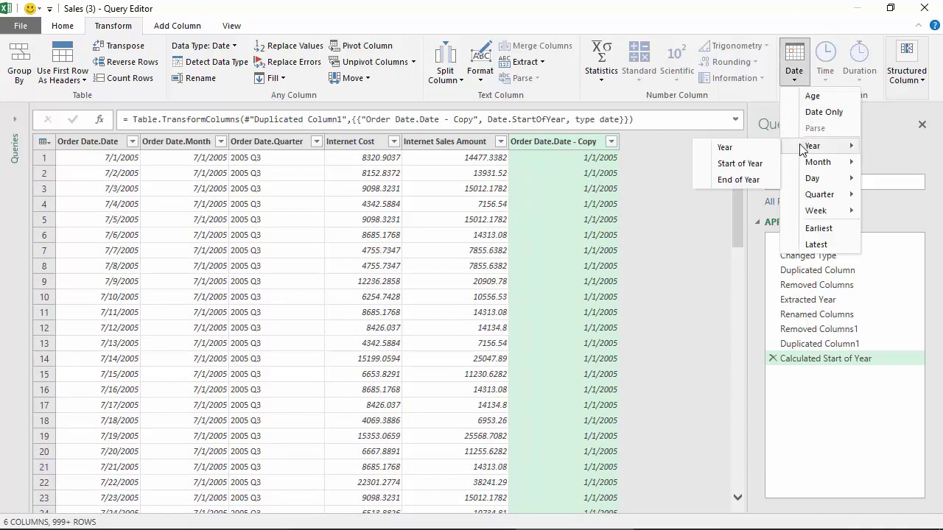
pyautogui.click(721, 183)
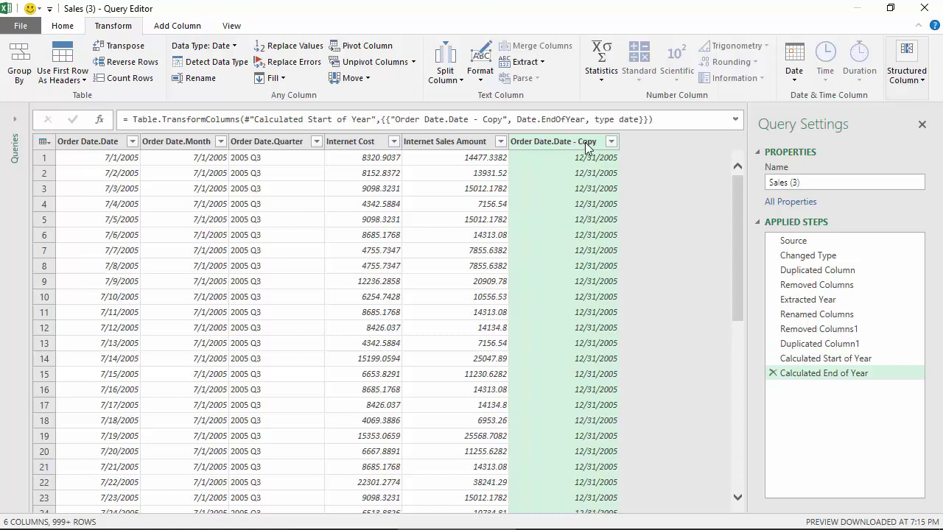
# Delete the Calculated Start of Year and Calculated End of Year steps from Applied Steps.
pyautogui.click(772, 359)
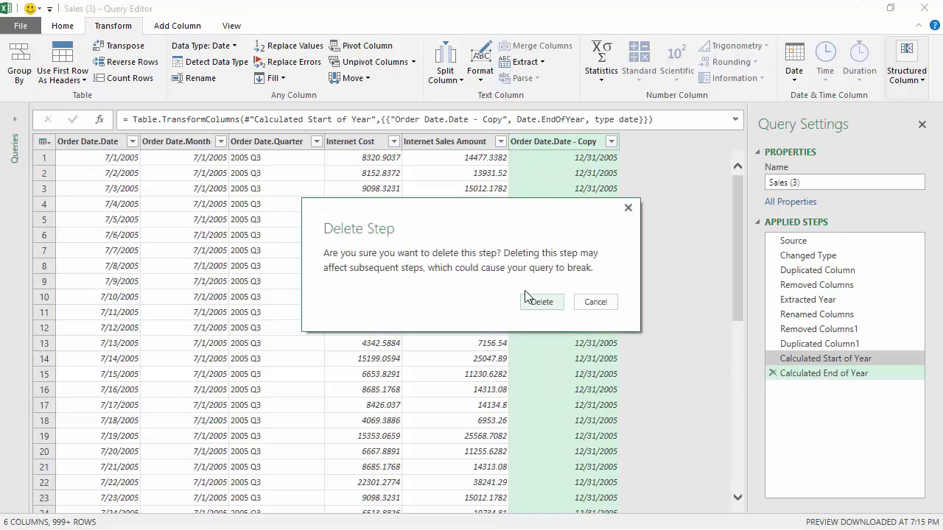
pyautogui.click(540, 305)
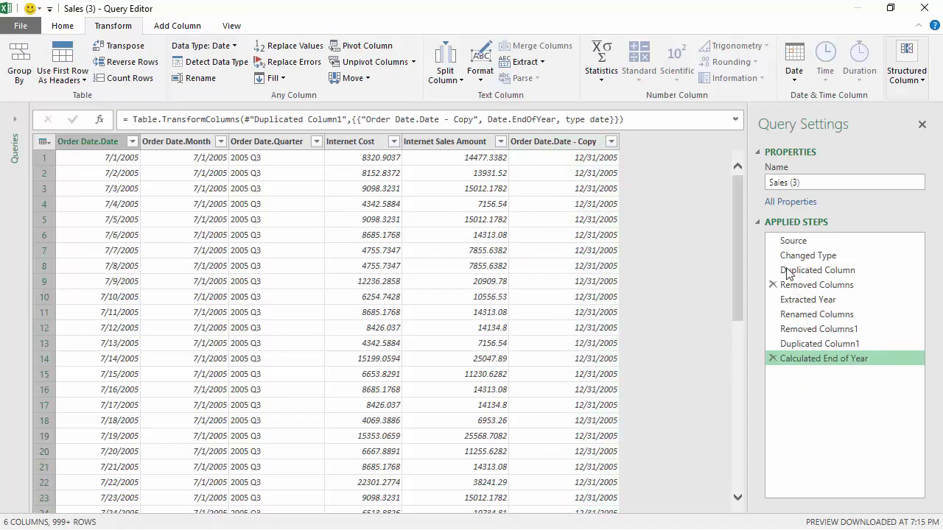
pyautogui.click(794, 70)
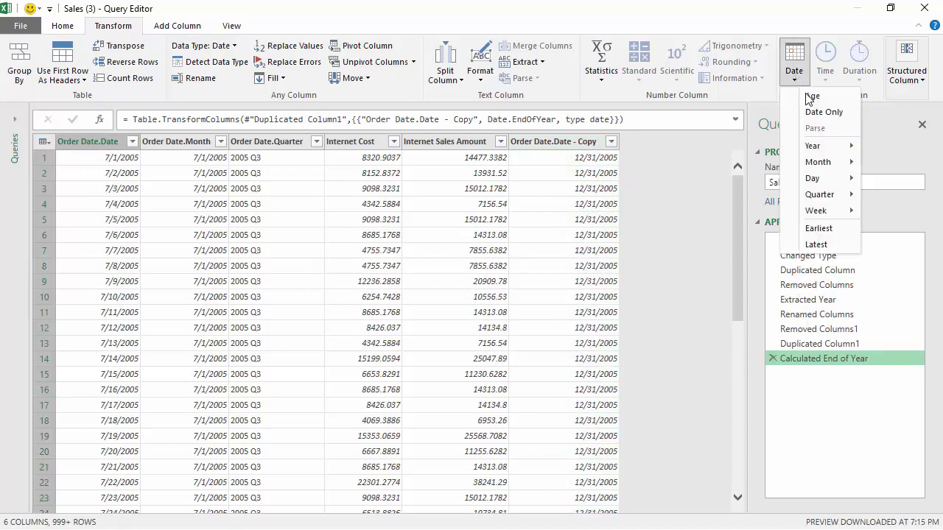
pyautogui.moveTo(800, 146)
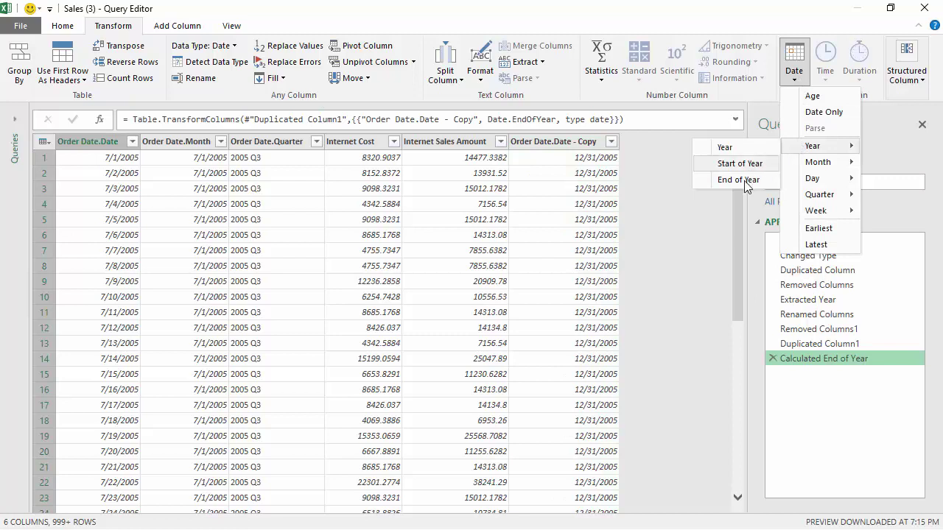
pyautogui.moveTo(809, 168)
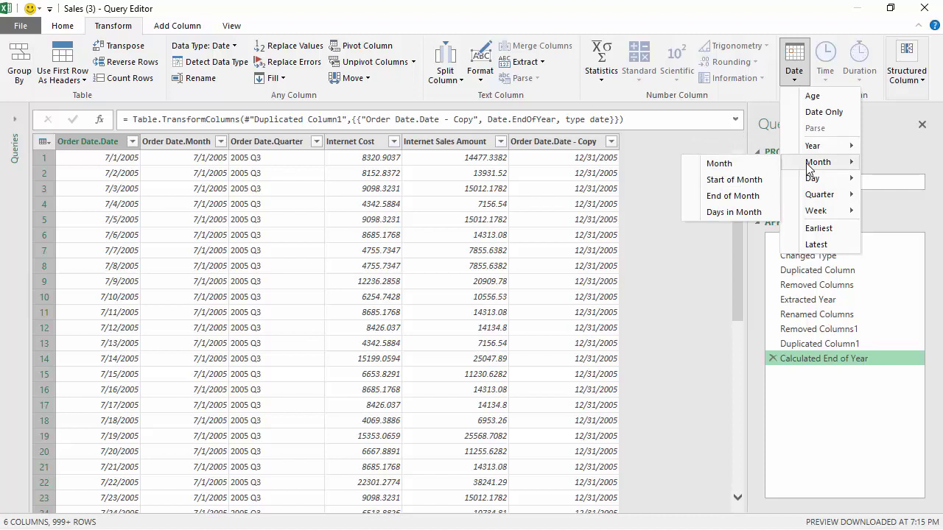
pyautogui.click(773, 361)
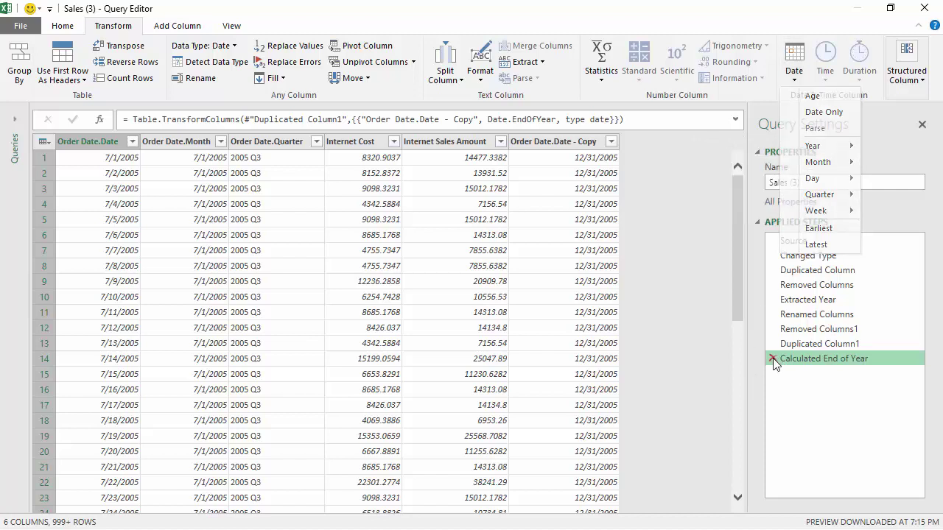
pyautogui.click(773, 359)
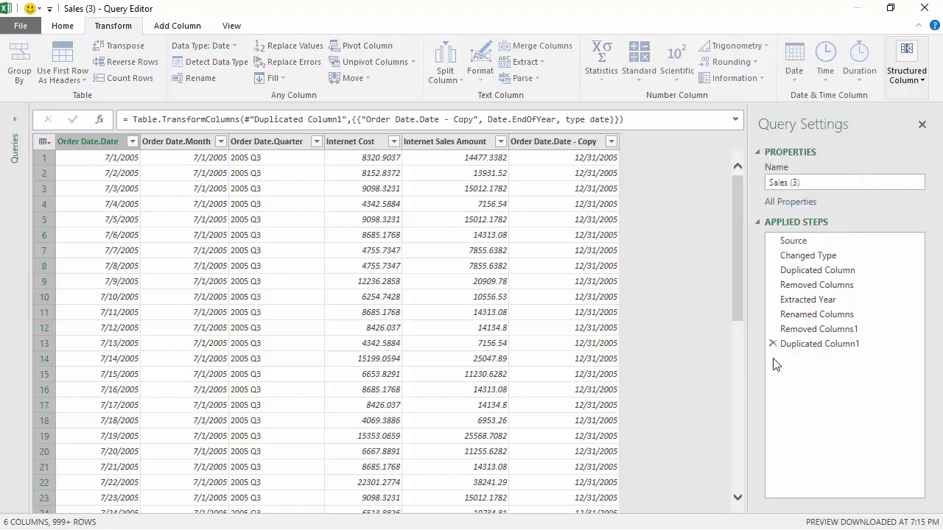
# Extract month numbers from Order Date.Date - Copy and scroll to check values 7 through 10.
pyautogui.click(582, 143)
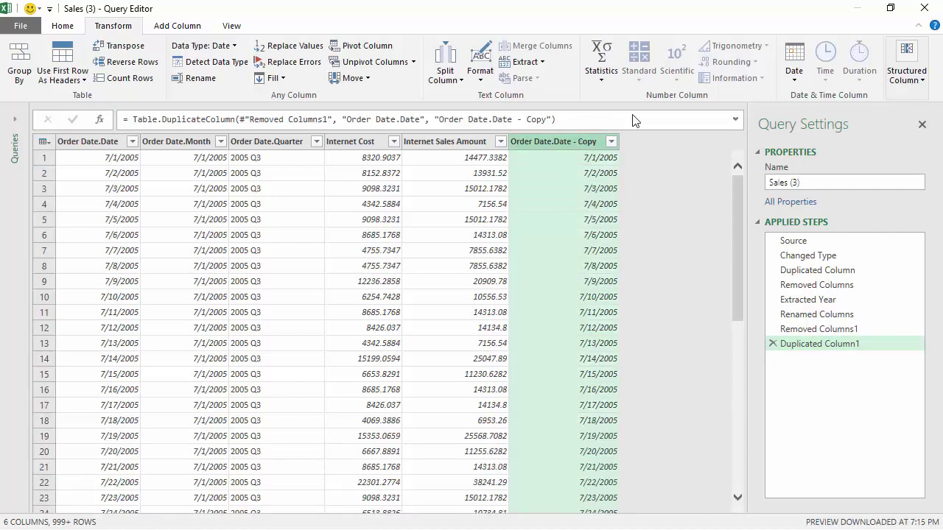
pyautogui.click(799, 80)
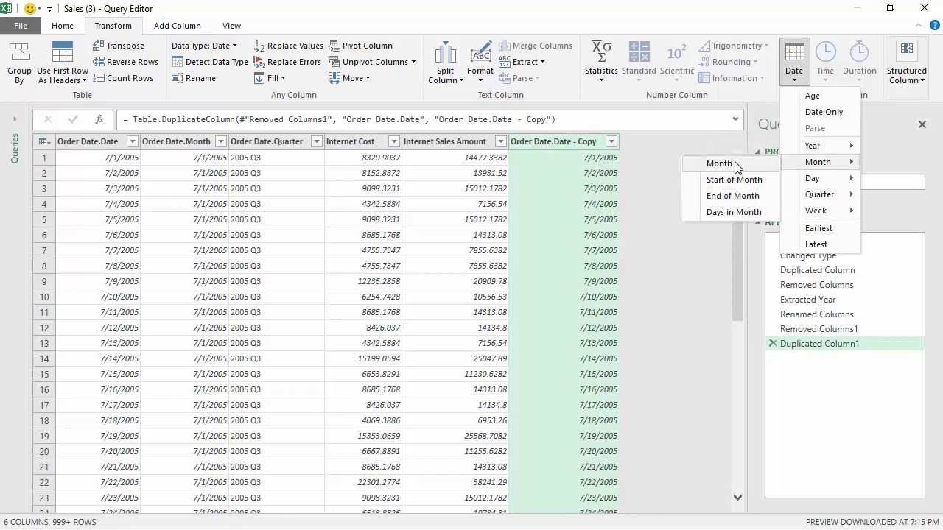
pyautogui.click(729, 164)
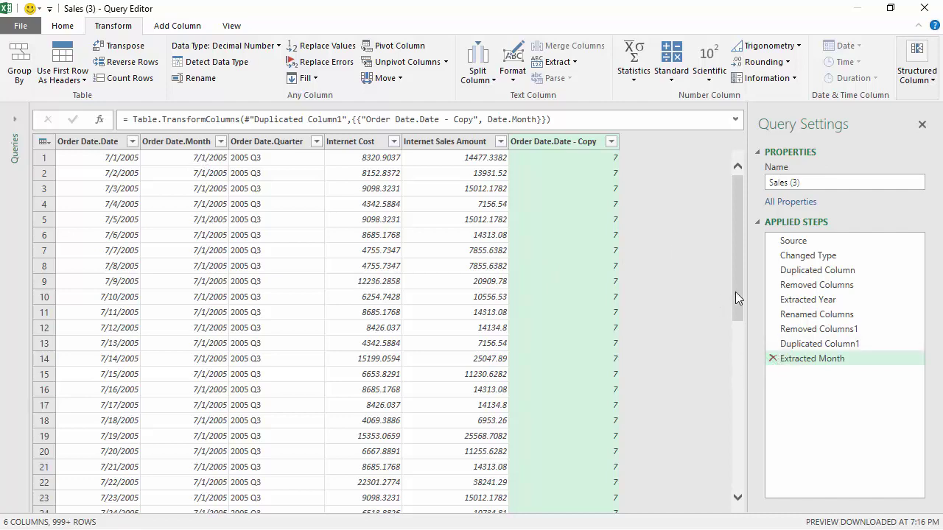
pyautogui.moveTo(738, 301); pyautogui.dragTo(744, 369)
pyautogui.click(600, 449)
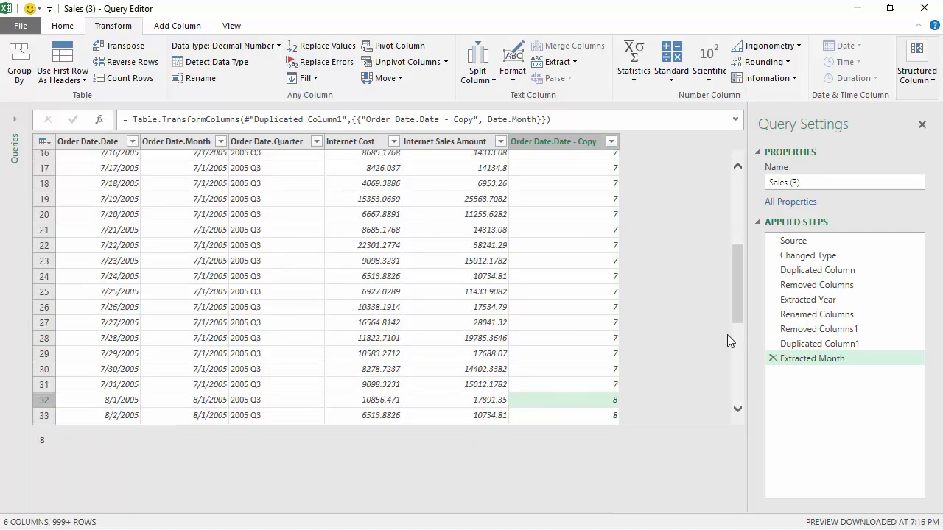
pyautogui.moveTo(739, 308); pyautogui.dragTo(733, 421)
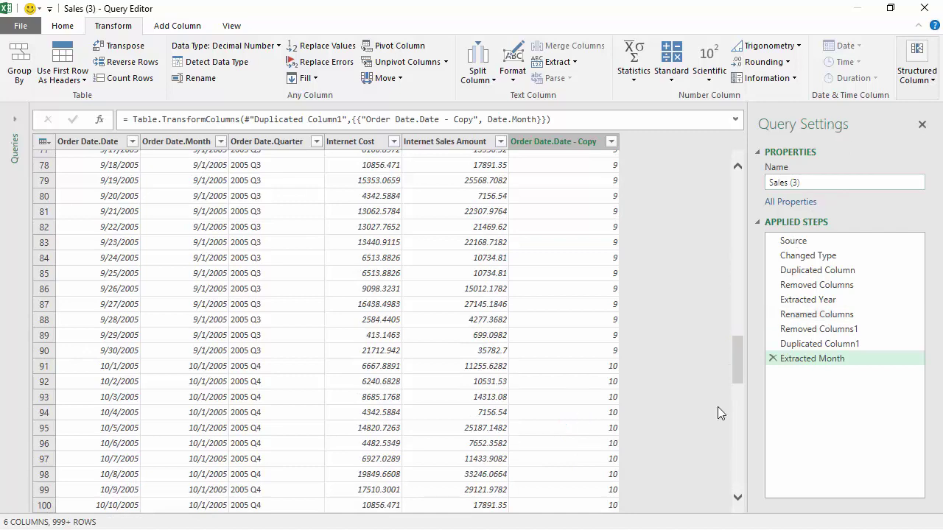
pyautogui.click(772, 359)
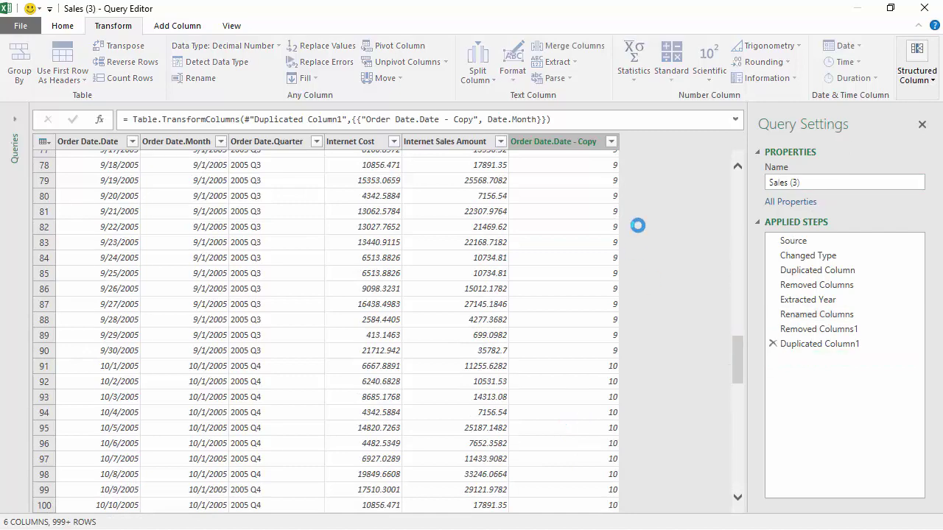
pyautogui.click(546, 148)
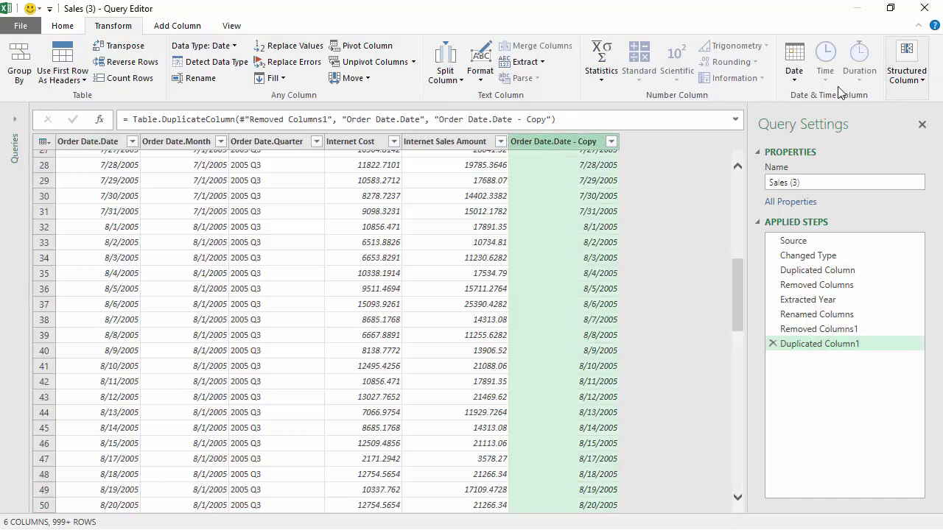
pyautogui.click(793, 83)
pyautogui.moveTo(814, 168)
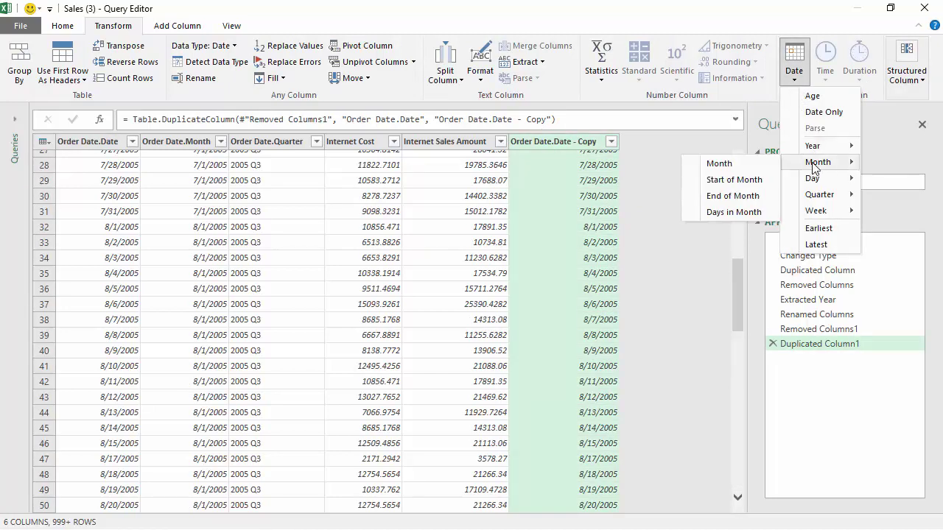
pyautogui.click(748, 184)
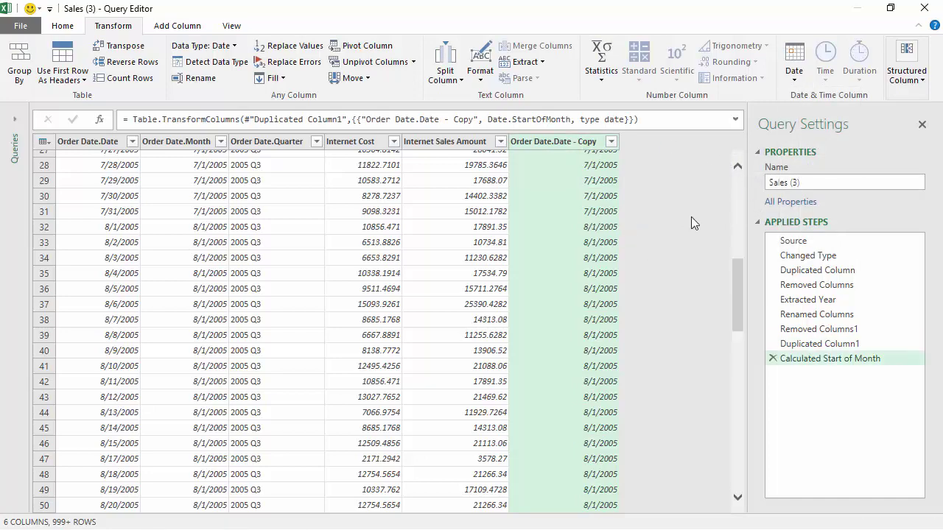
pyautogui.click(772, 359)
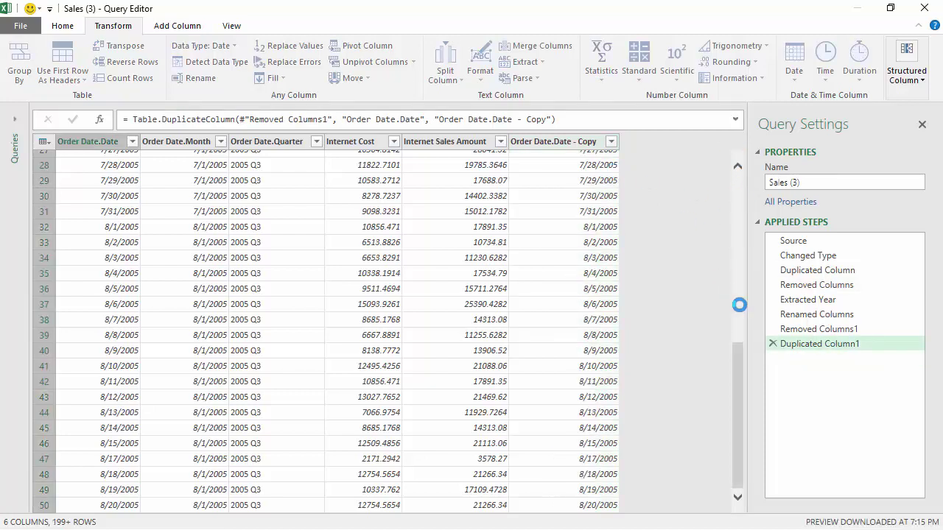
pyautogui.click(558, 143)
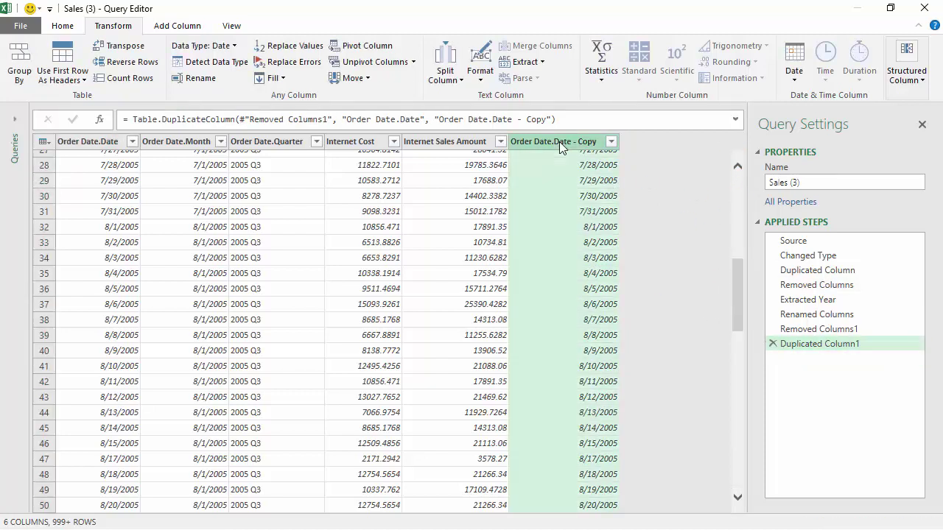
pyautogui.click(793, 76)
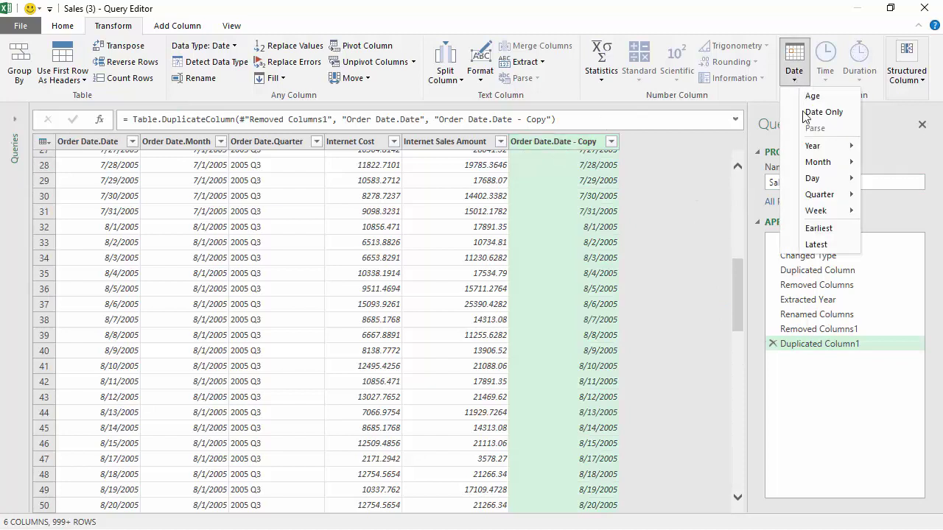
pyautogui.moveTo(796, 163)
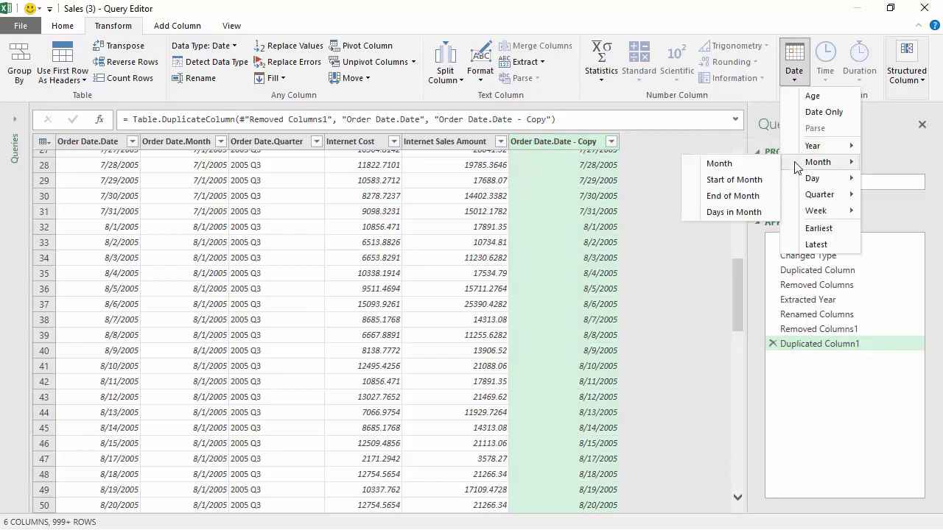
pyautogui.click(717, 213)
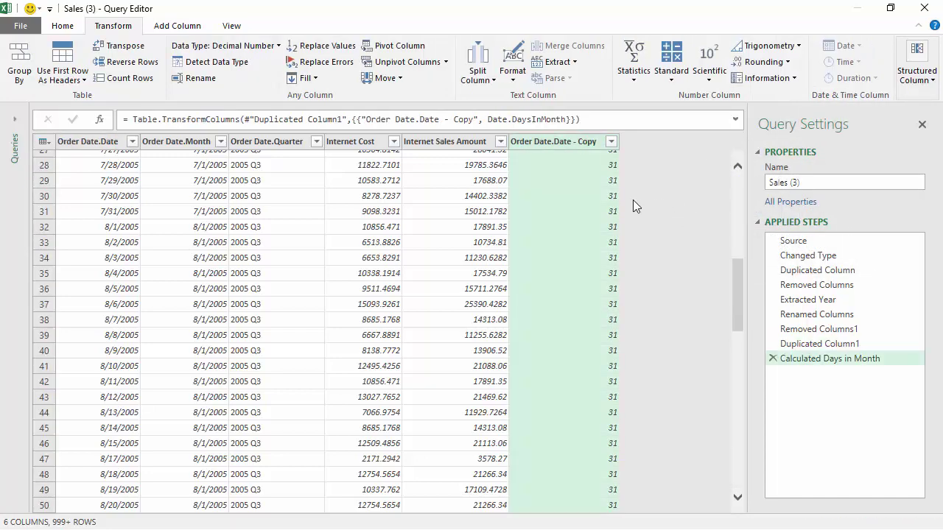
pyautogui.moveTo(734, 271); pyautogui.dragTo(734, 349)
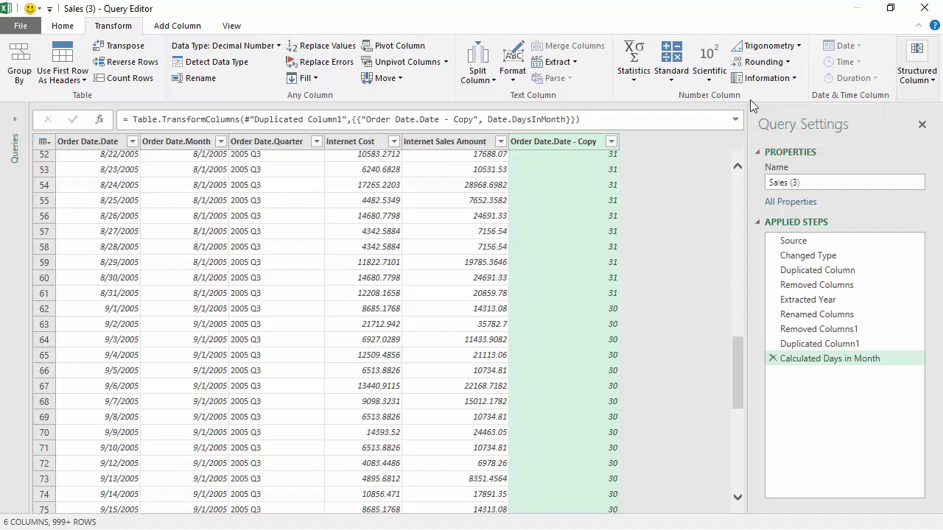
pyautogui.click(773, 359)
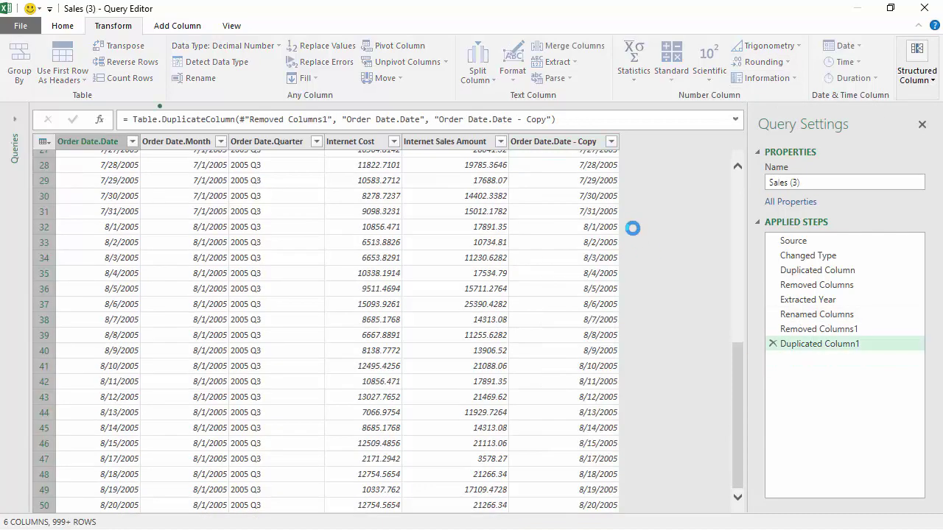
# Apply Quarter of Year to Order Date.Date - Copy and scroll to verify quarters 3 and 4.
pyautogui.click(564, 142)
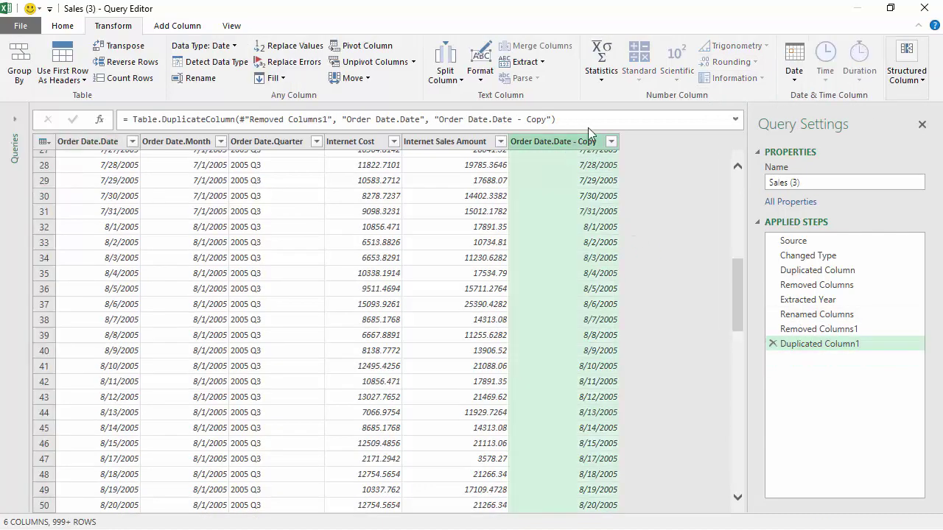
pyautogui.click(794, 72)
pyautogui.moveTo(794, 181)
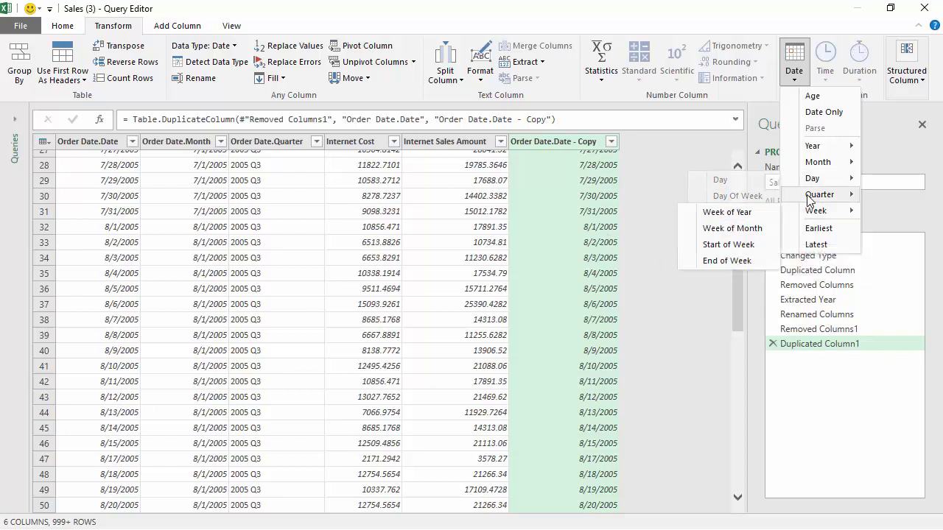
pyautogui.moveTo(811, 198)
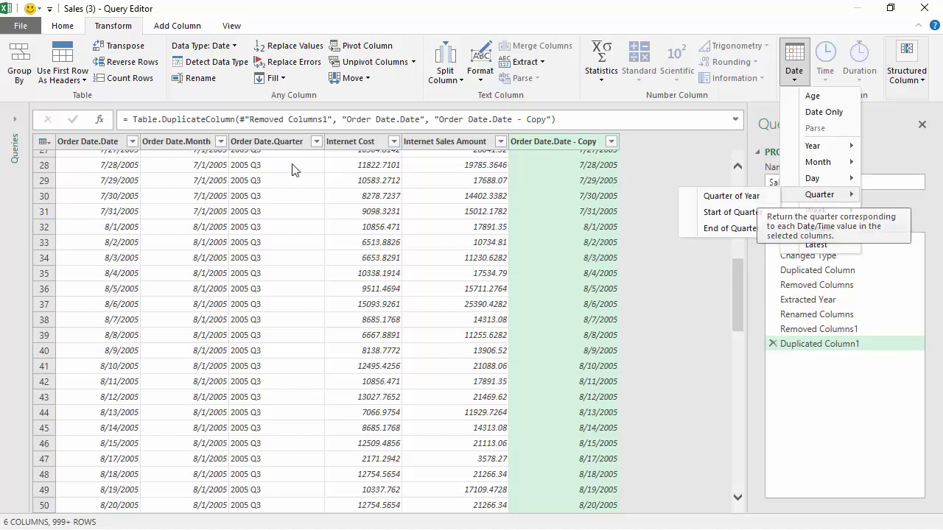
pyautogui.click(719, 197)
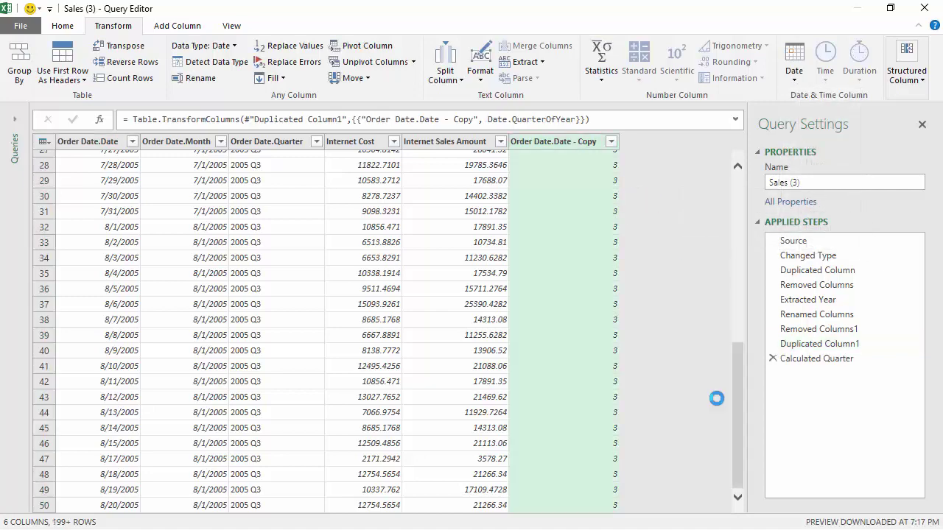
pyautogui.moveTo(740, 324); pyautogui.dragTo(722, 362)
pyautogui.scroll(-3, 721, 377)
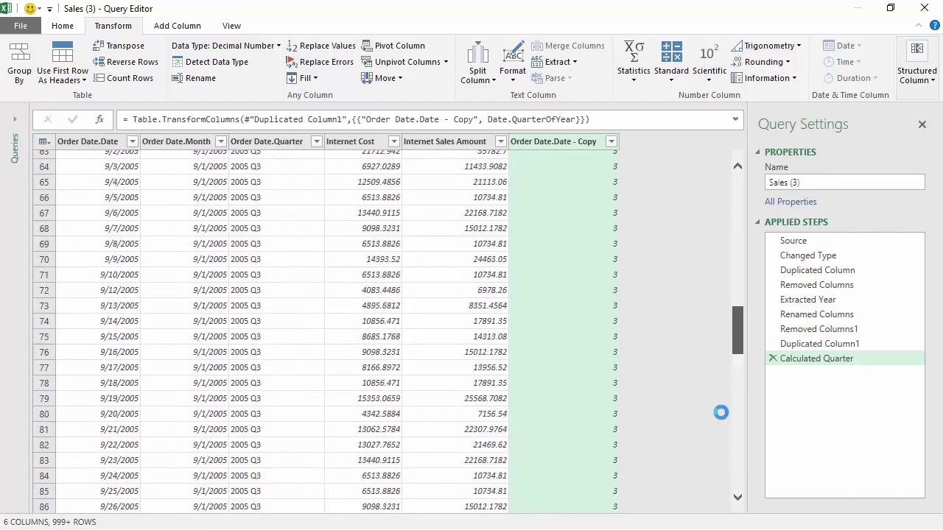
pyautogui.moveTo(735, 343); pyautogui.dragTo(733, 383)
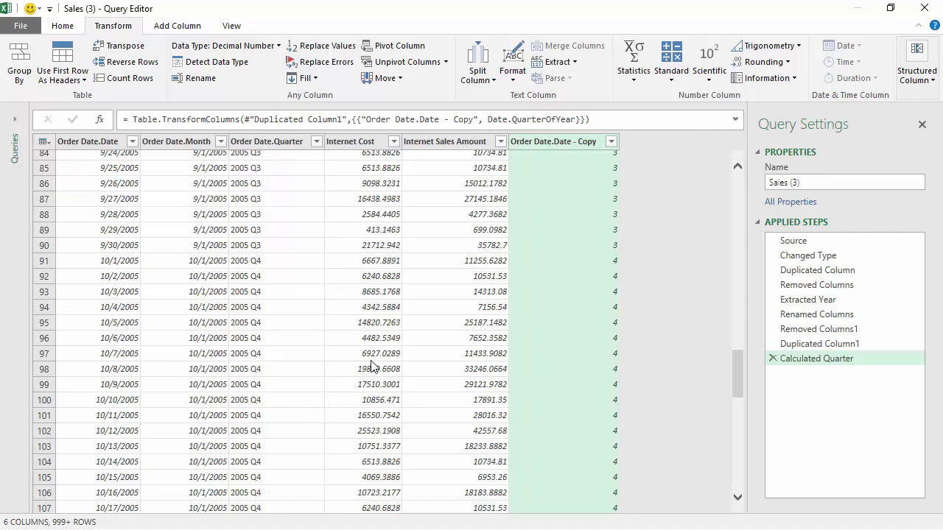
# Remove the Calculated Quarter step and check the restored date 7/31/2005.
pyautogui.click(773, 360)
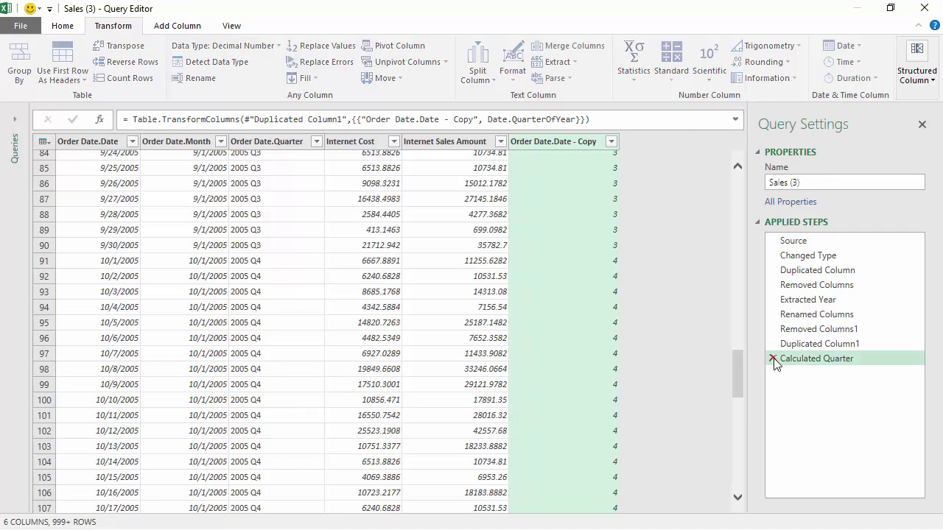
pyautogui.click(598, 211)
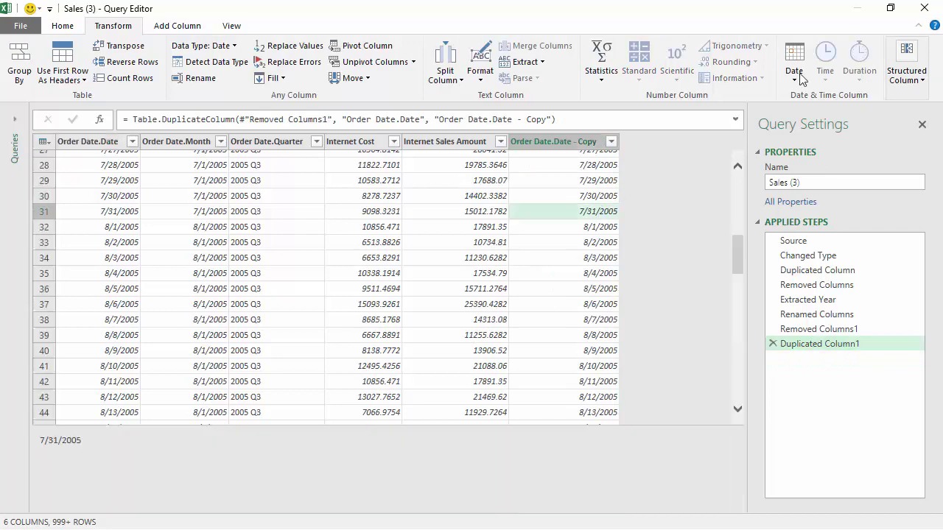
pyautogui.click(586, 144)
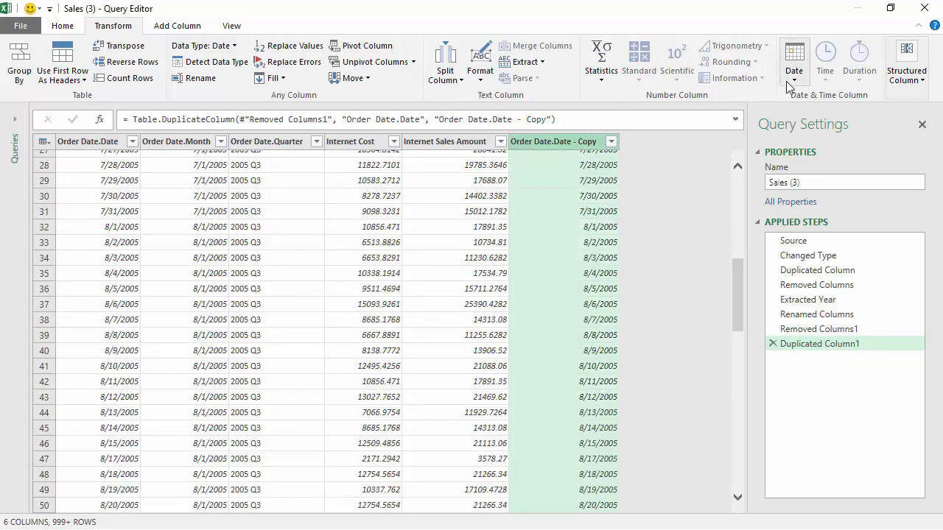
pyautogui.click(791, 81)
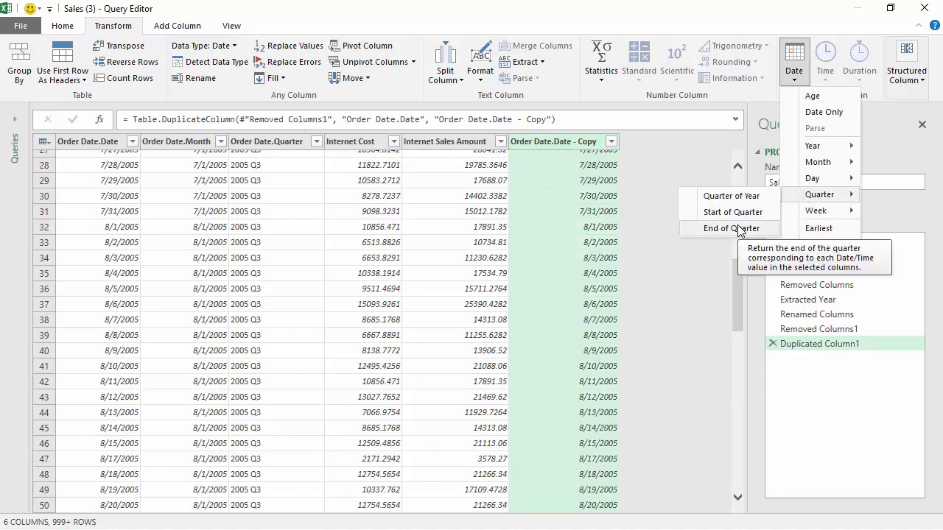
pyautogui.click(740, 192)
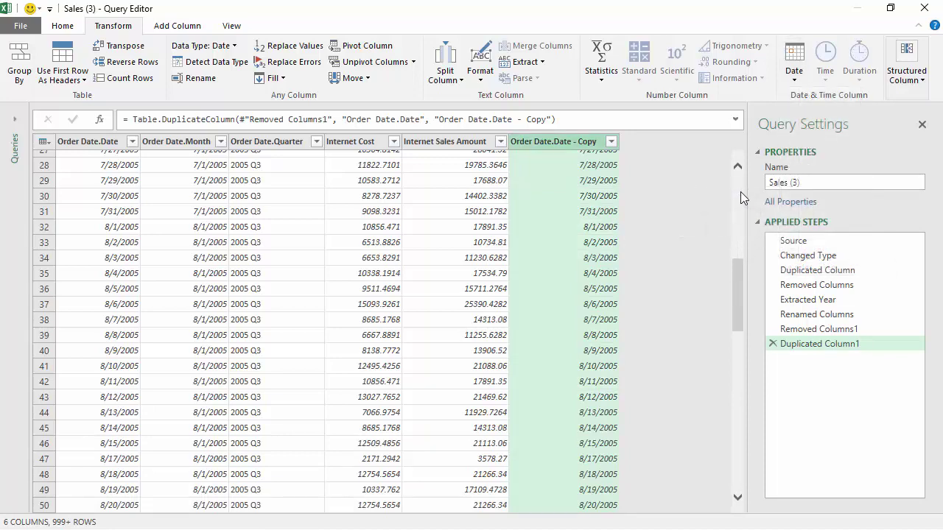
# Apply Start of Quarter to the copy, review values down to row 119, then delete that step.
pyautogui.scroll(9, 741, 246)
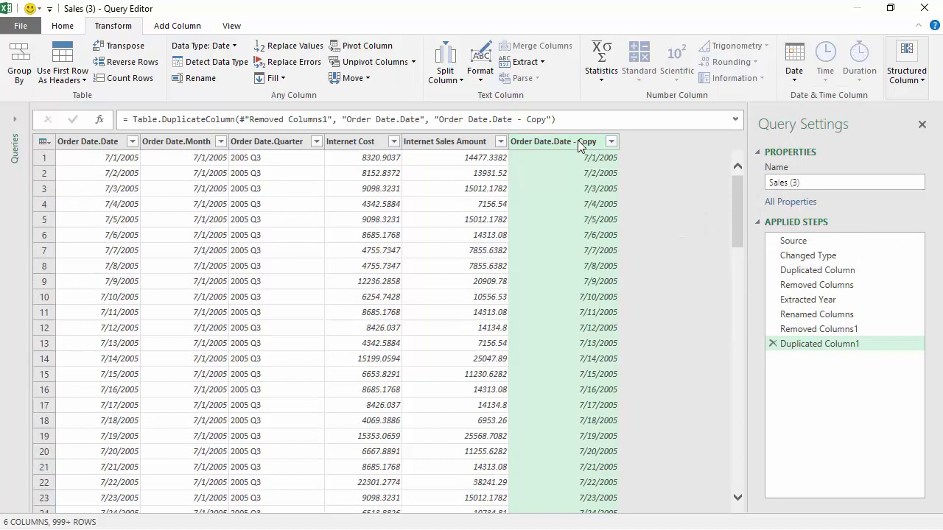
pyautogui.click(790, 73)
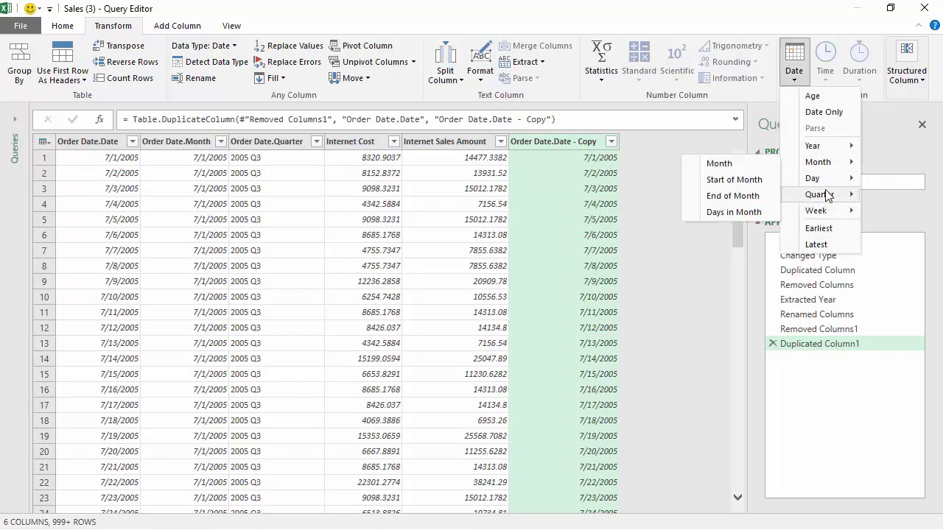
pyautogui.moveTo(824, 195)
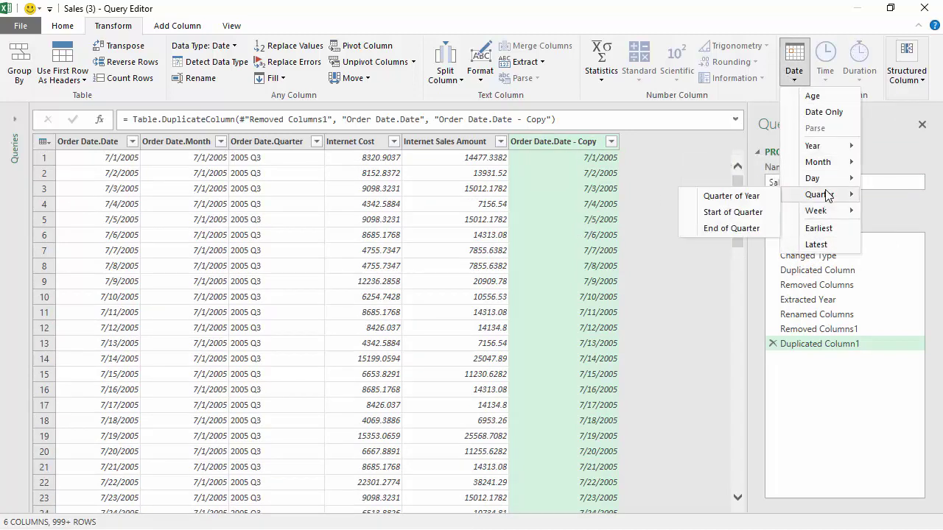
pyautogui.click(748, 219)
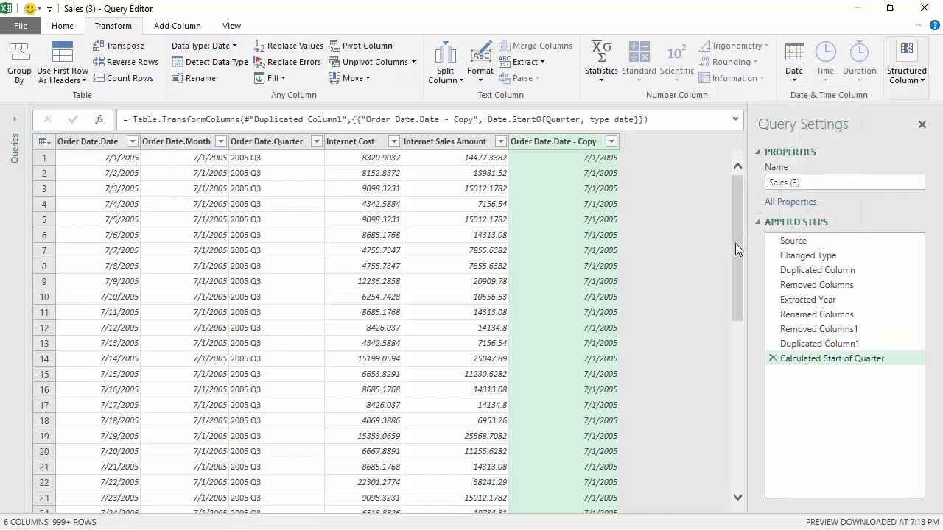
pyautogui.scroll(-15, 735, 243)
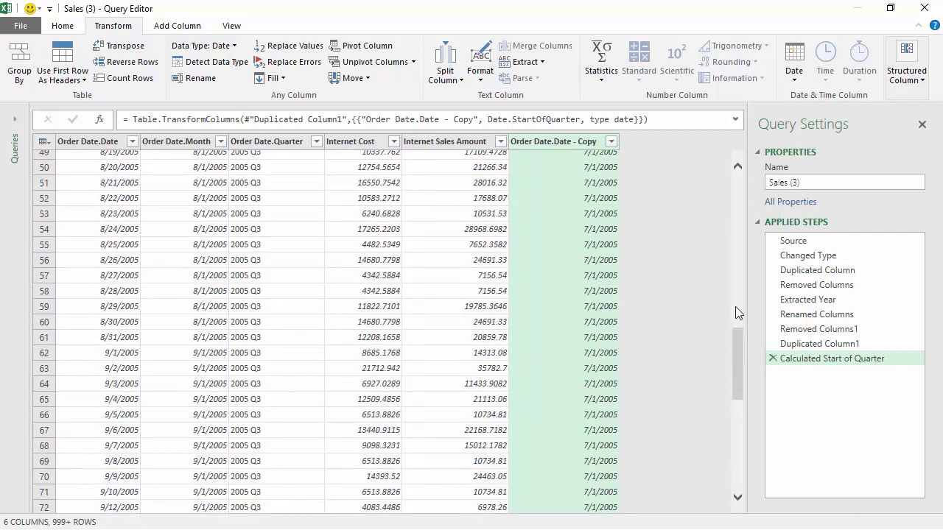
pyautogui.scroll(-5, 732, 340)
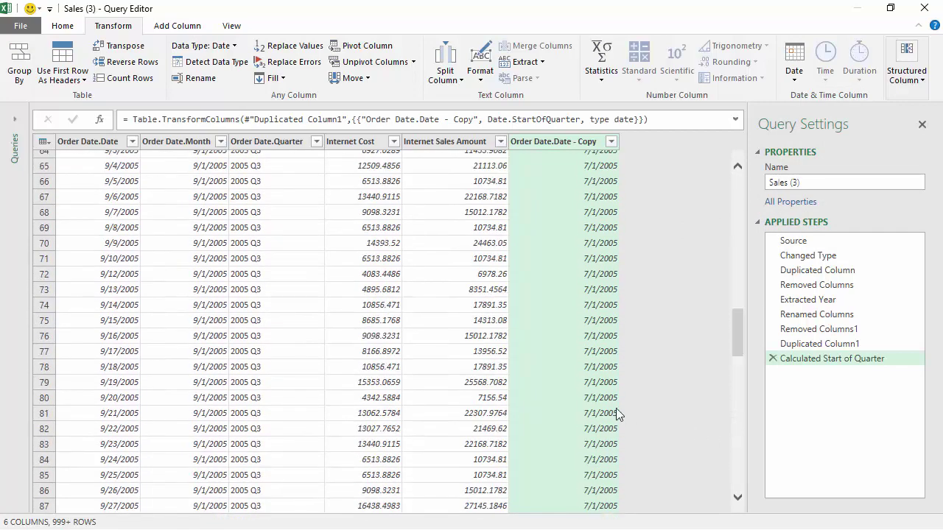
pyautogui.scroll(-13, 737, 417)
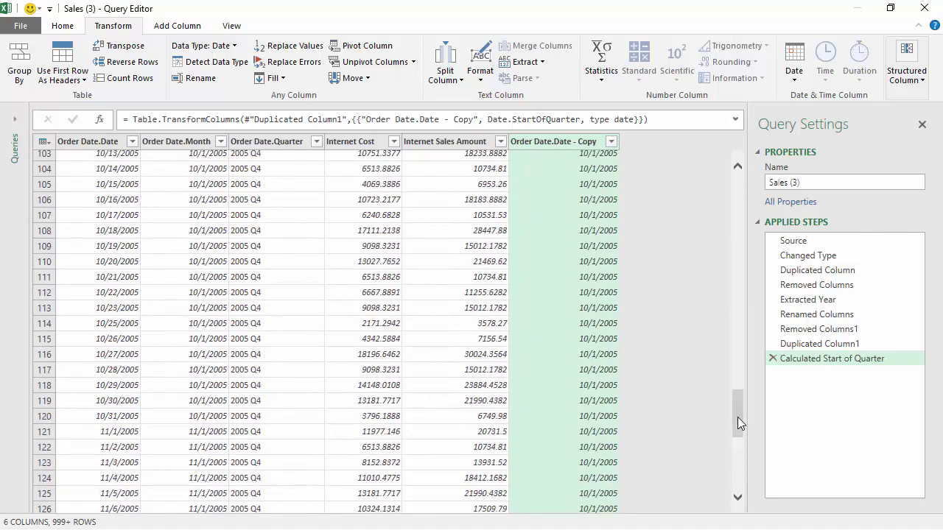
pyautogui.click(584, 402)
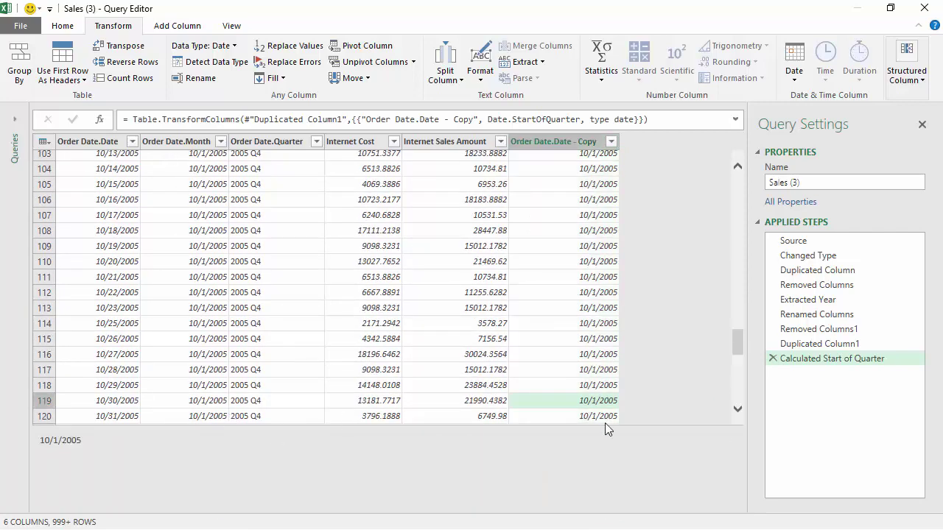
pyautogui.click(772, 359)
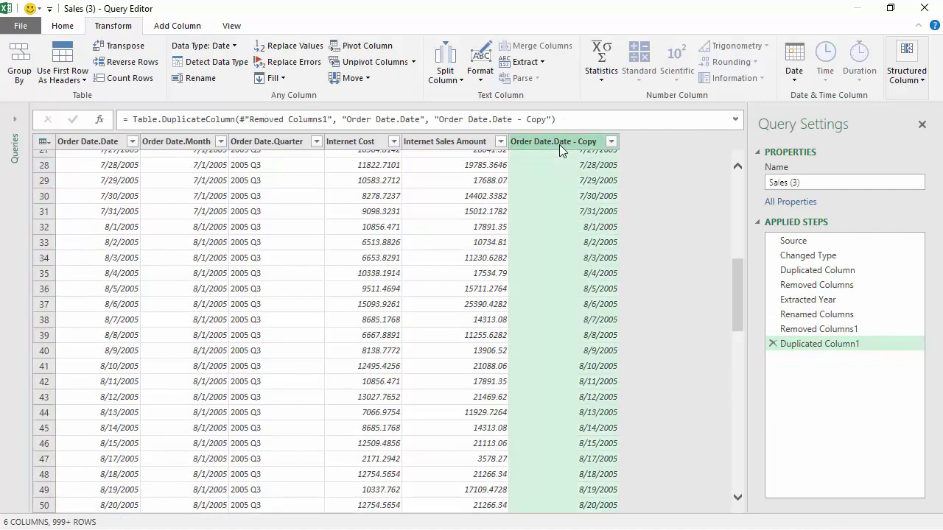
# Preview week-of-year numbers for the copied dates, then delete the Calculated Week of Year step.
pyautogui.click(793, 74)
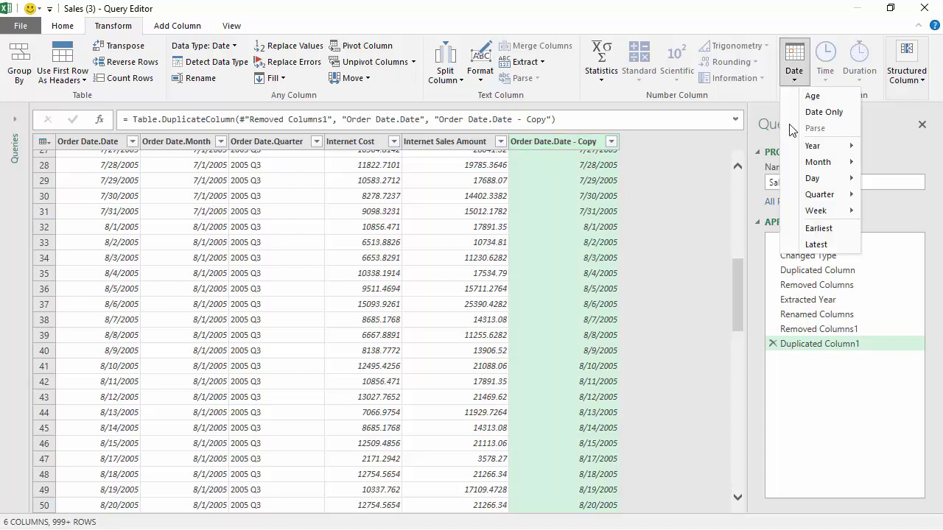
pyautogui.moveTo(803, 199)
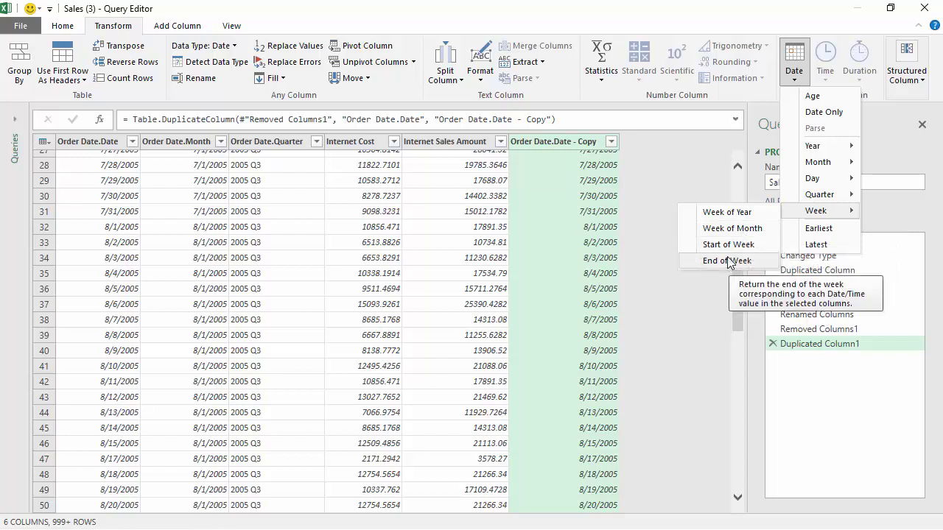
pyautogui.click(724, 213)
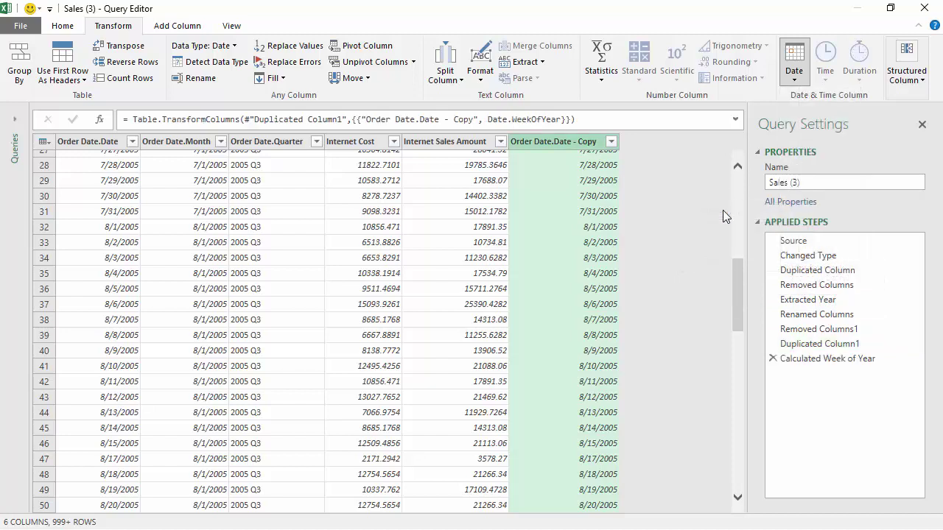
pyautogui.click(737, 358)
pyautogui.moveTo(736, 275); pyautogui.dragTo(737, 171)
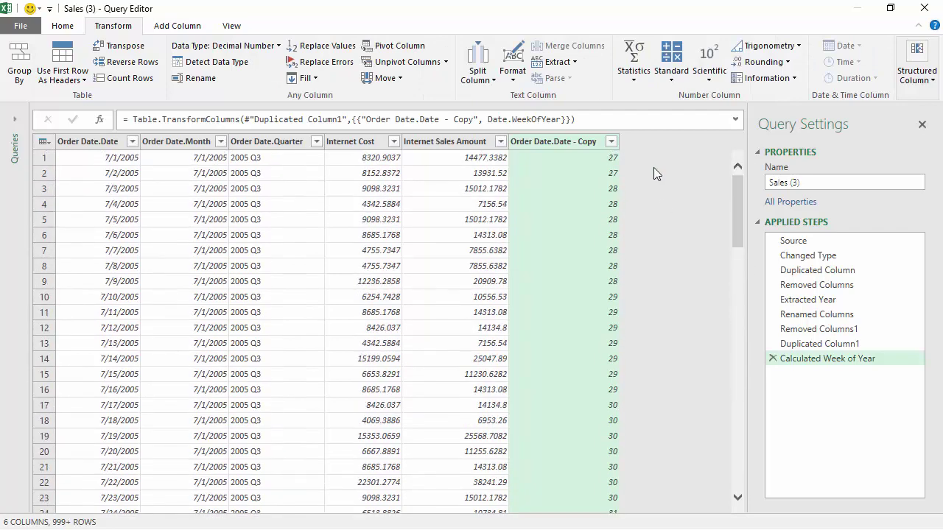
pyautogui.click(772, 359)
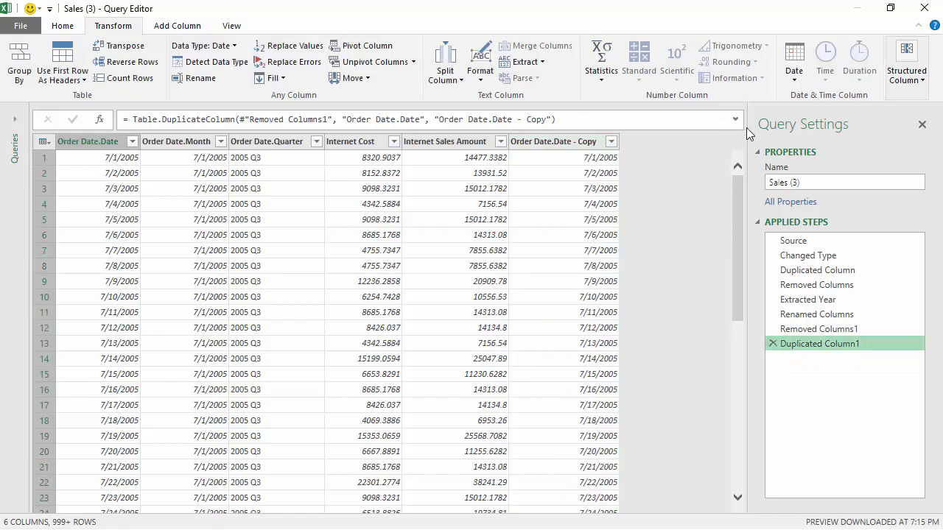
# Compute the Earliest date (7/1/2005) of Order Date.Date - Copy, then delete the Calculated Earliest step.
pyautogui.click(792, 79)
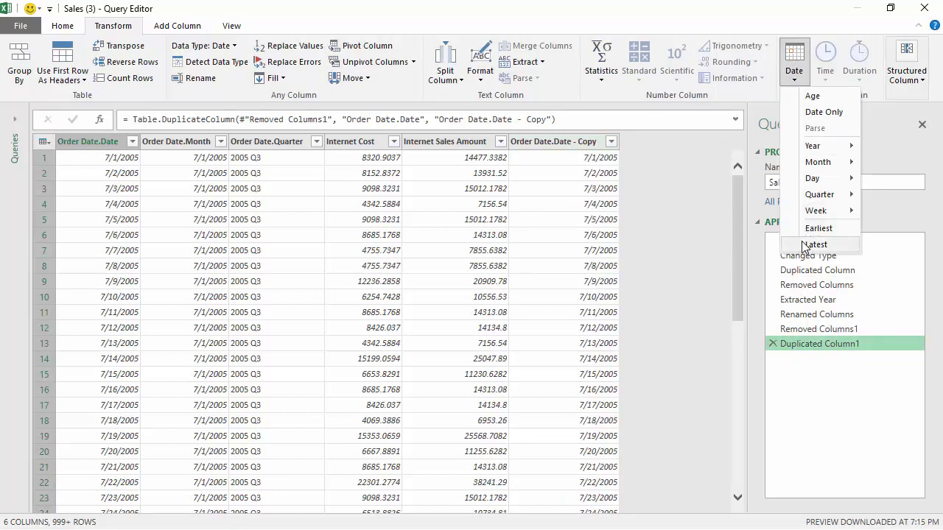
pyautogui.click(568, 147)
pyautogui.click(567, 141)
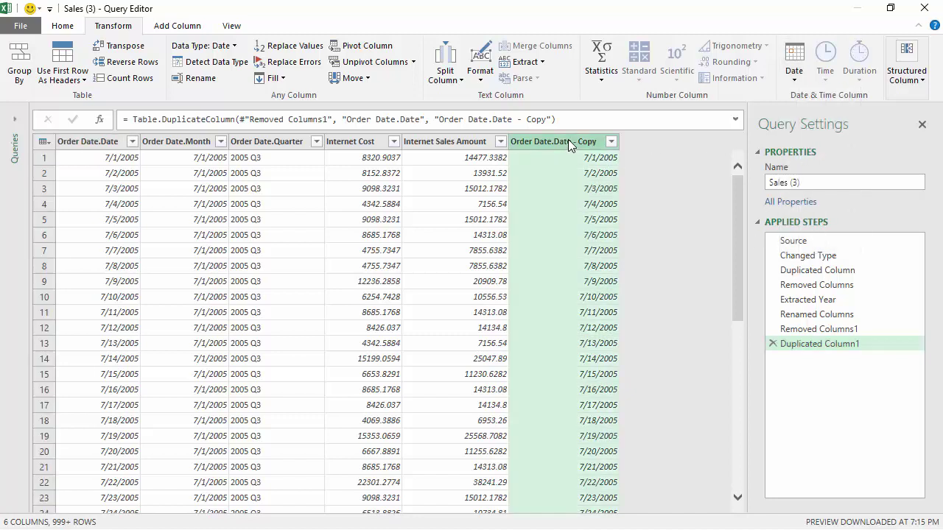
pyautogui.click(794, 78)
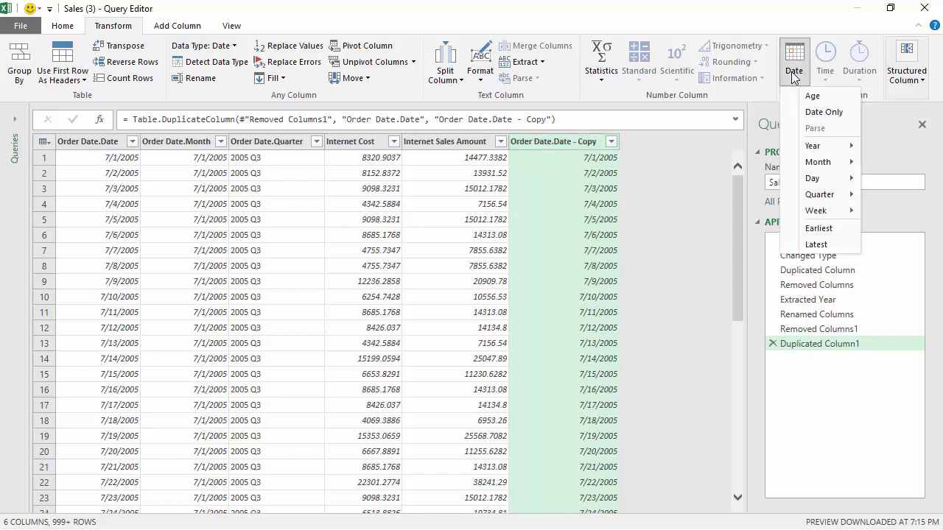
pyautogui.click(815, 228)
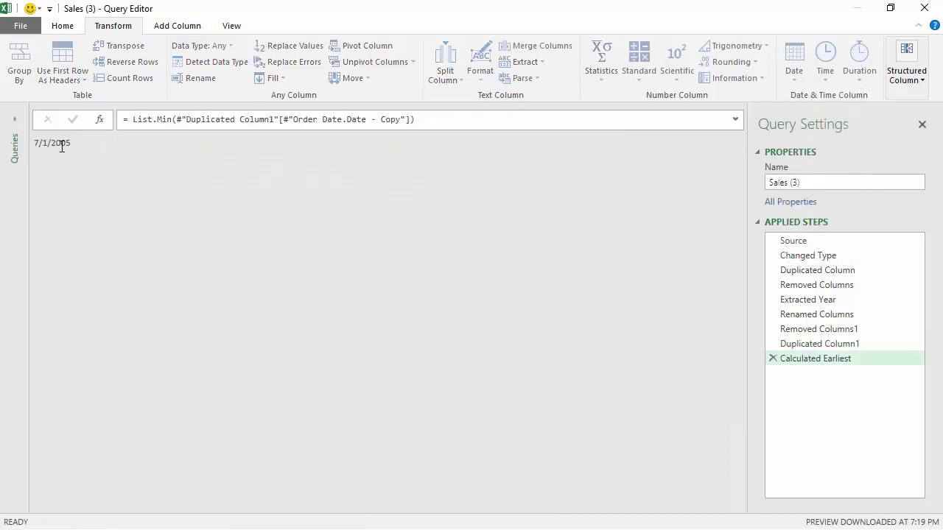
pyautogui.click(772, 358)
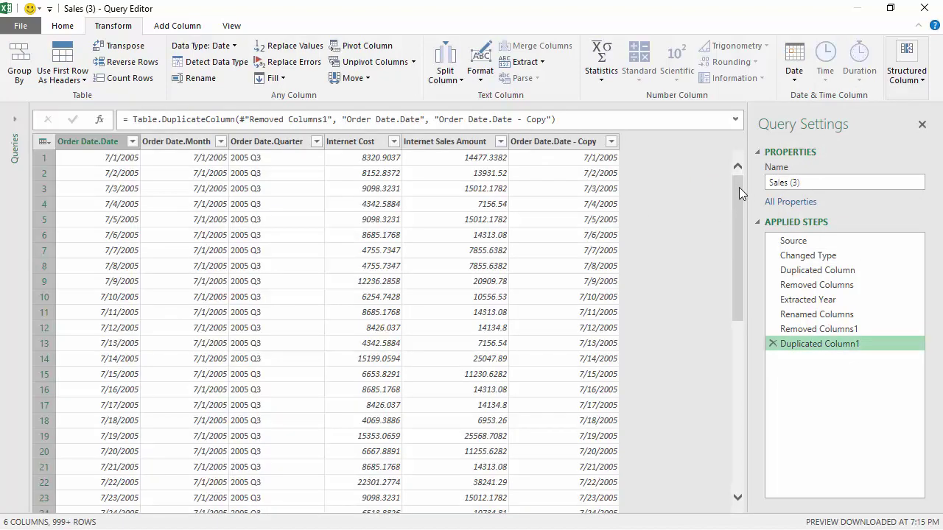
# Compute the Latest date (7/31/2008) of Order Date.Date - Copy, then delete the Calculated Latest step.
pyautogui.click(581, 141)
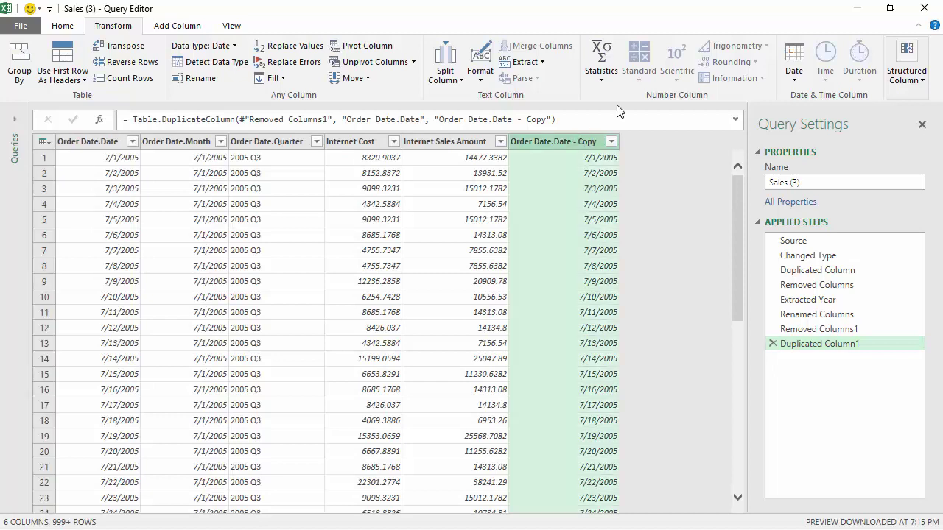
pyautogui.click(794, 72)
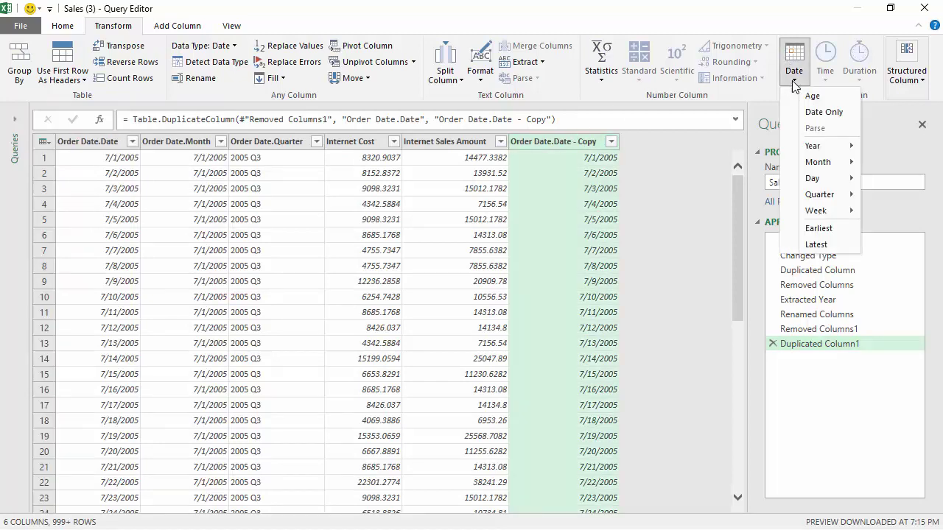
pyautogui.click(813, 245)
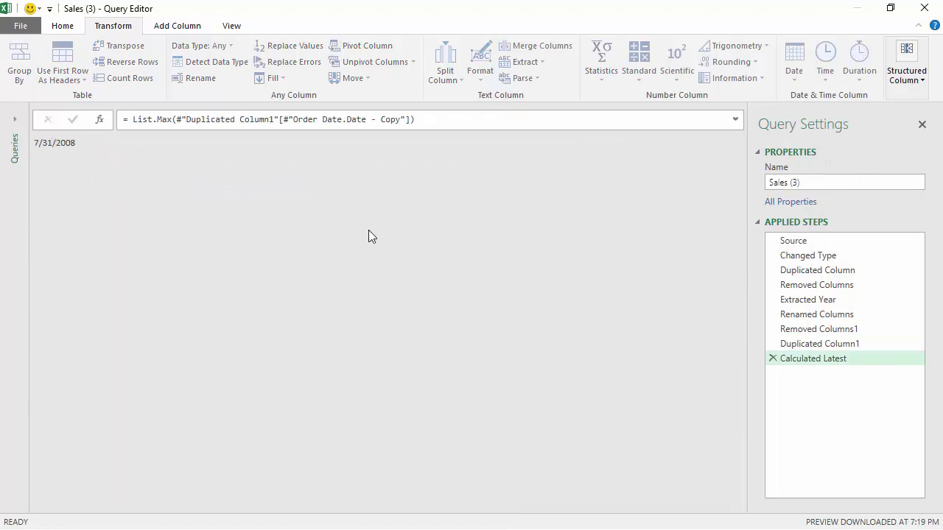
pyautogui.click(772, 357)
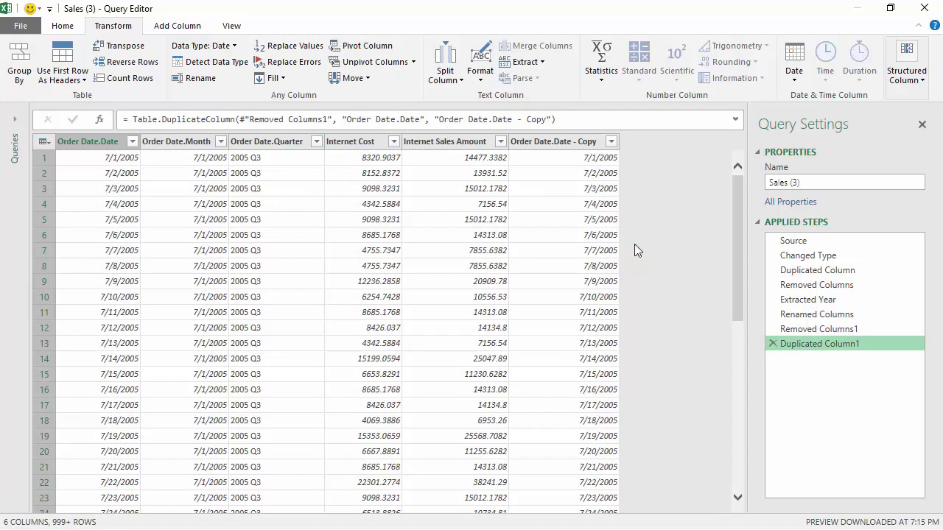
pyautogui.click(579, 140)
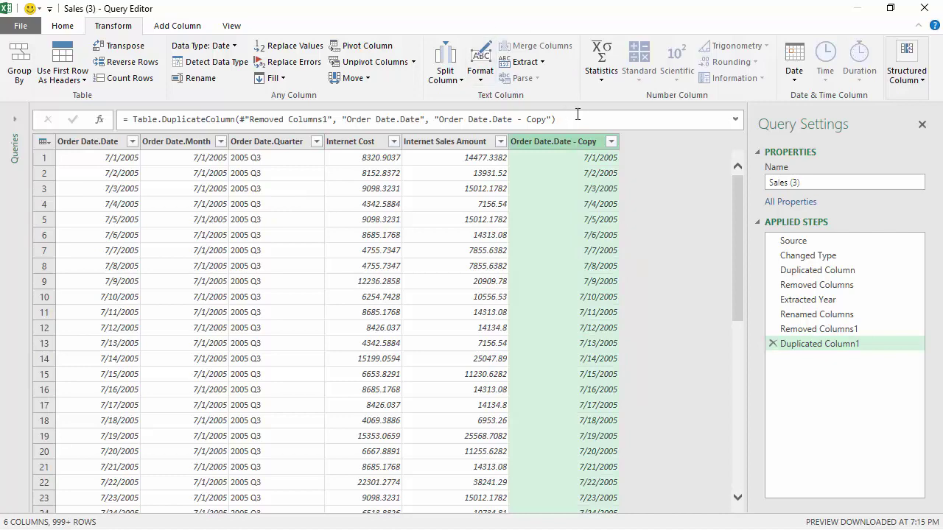
pyautogui.click(65, 30)
pyautogui.click(582, 47)
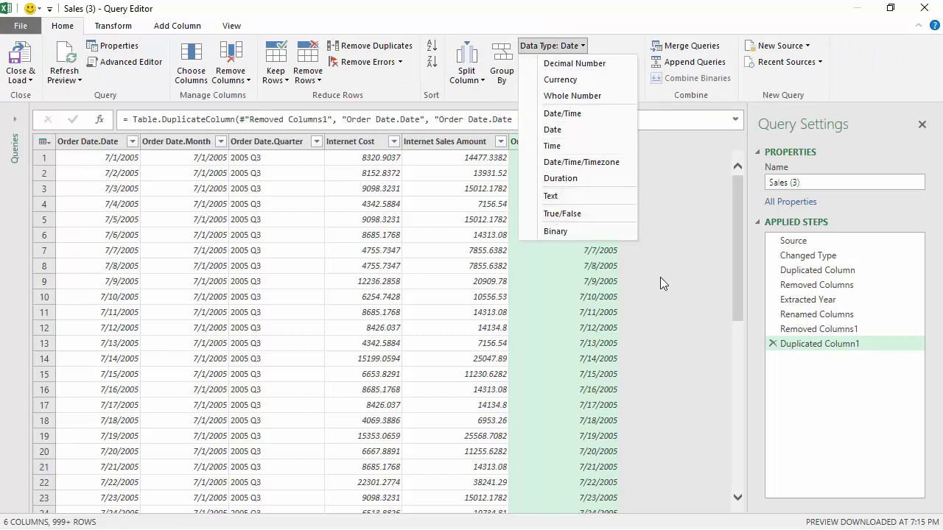
pyautogui.click(681, 259)
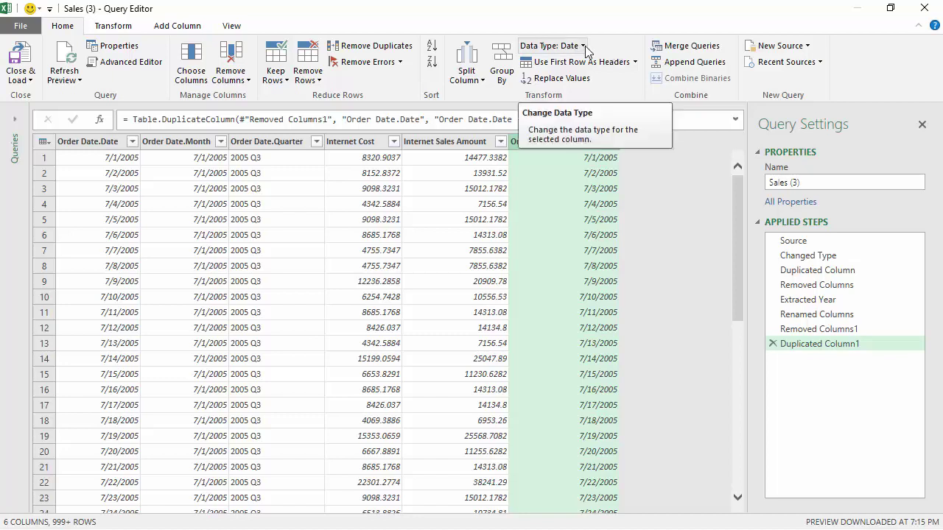
pyautogui.click(116, 28)
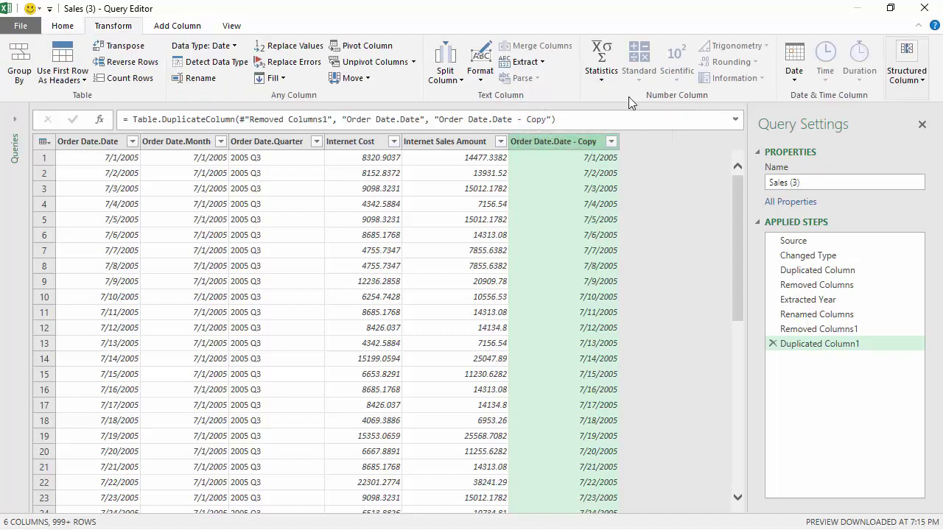